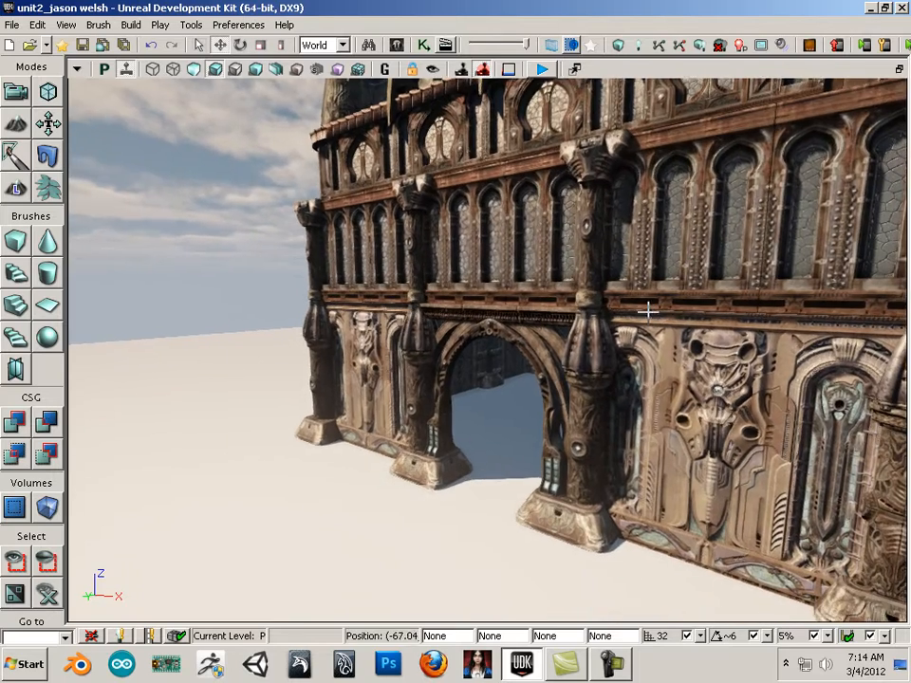
Fly the perspective camera through the building's interior, over the roof, and back to its corner
drag(647, 311, 681, 621)
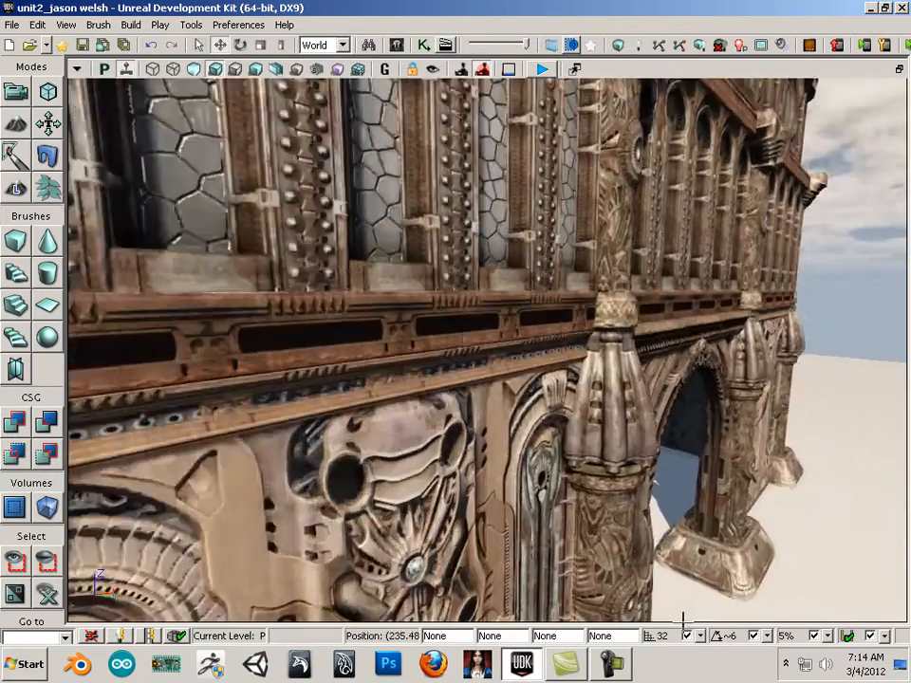
middle_drag(681, 621, 608, 257)
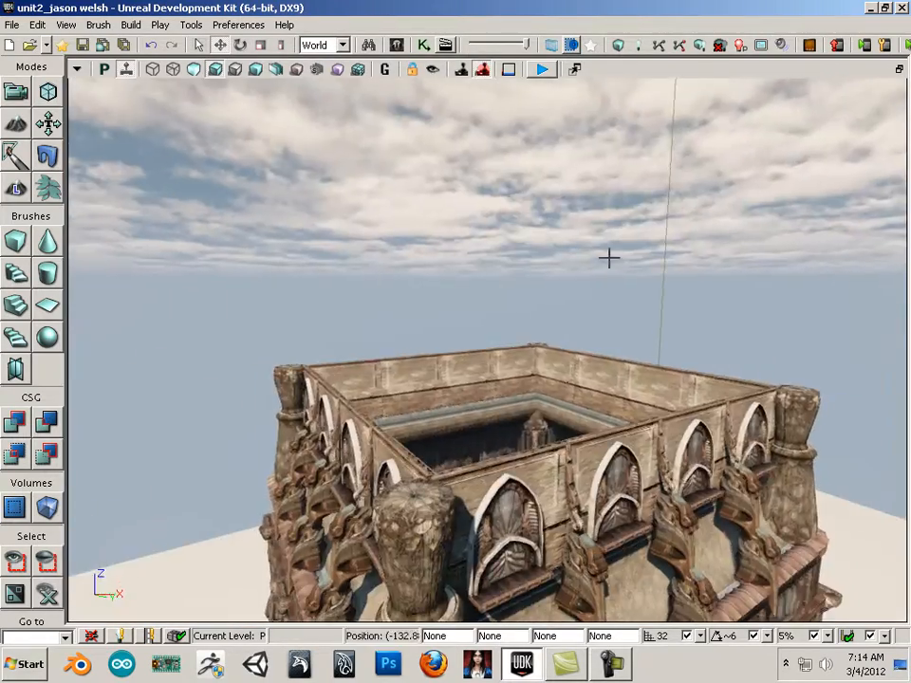
drag(608, 257, 782, 521)
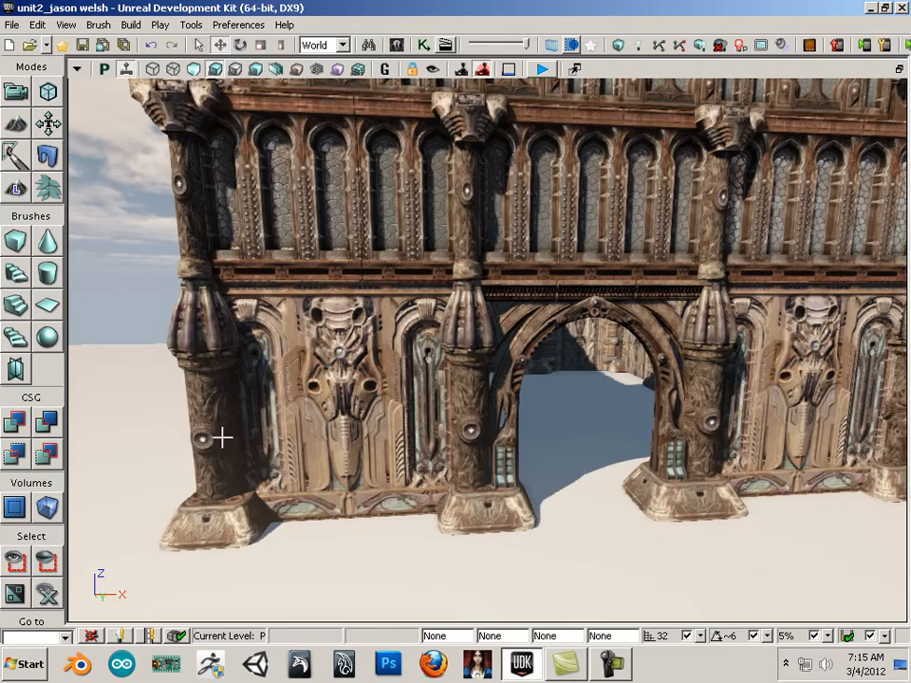
drag(219, 437, 218, 533)
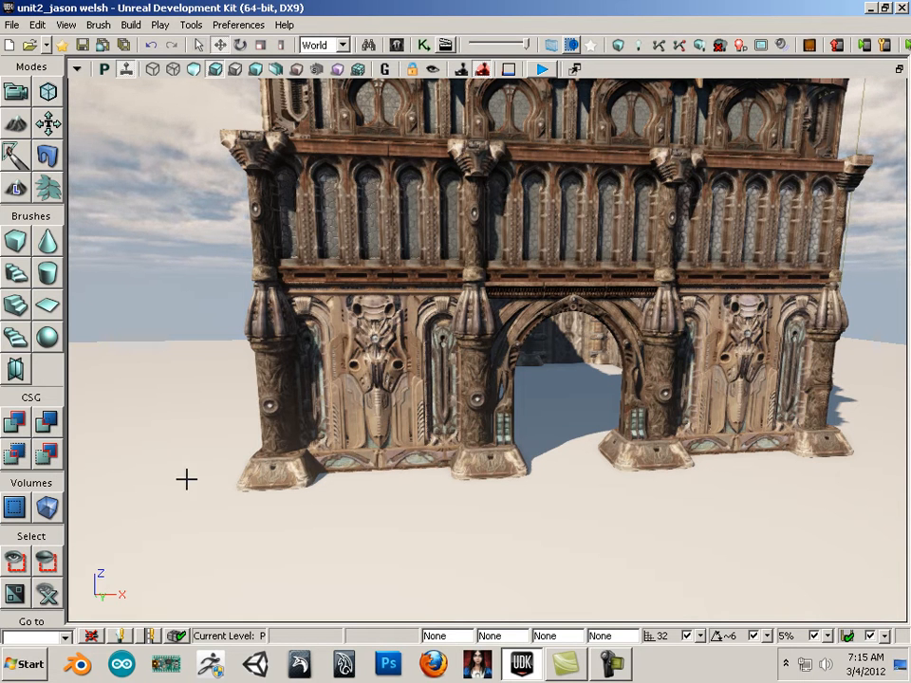
Restore the four-view layout with taller, zoomed side and front views, then open the Content Browser
click(898, 69)
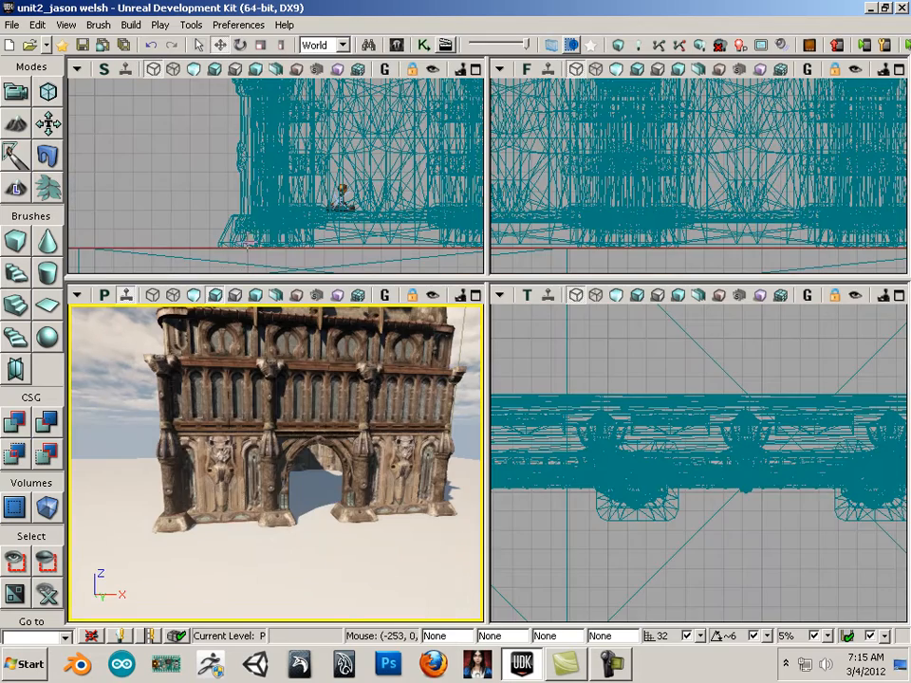
drag(231, 275, 231, 444)
drag(207, 354, 286, 352)
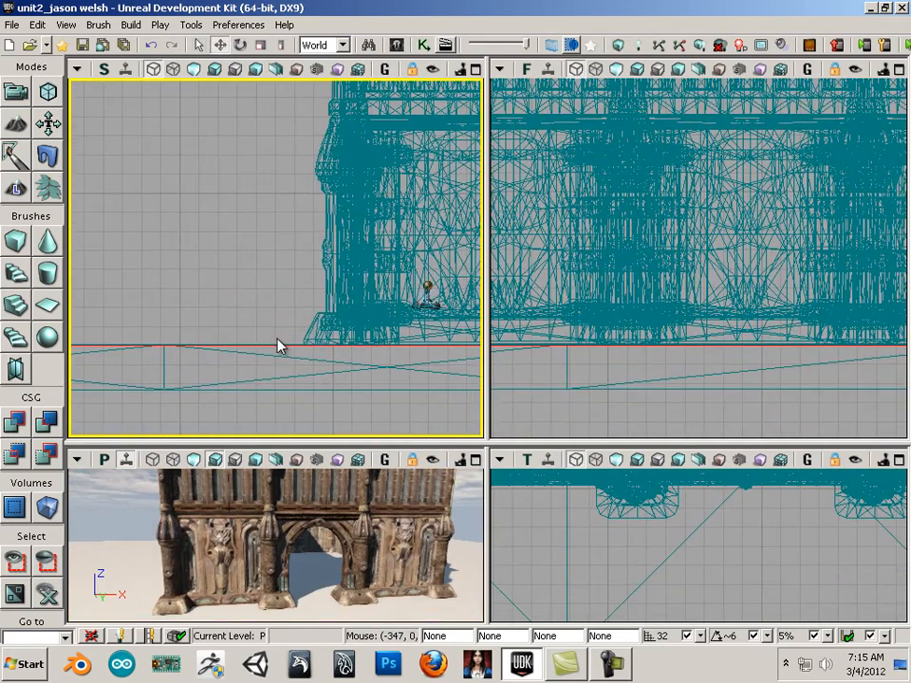
scroll(278, 344, up, 2)
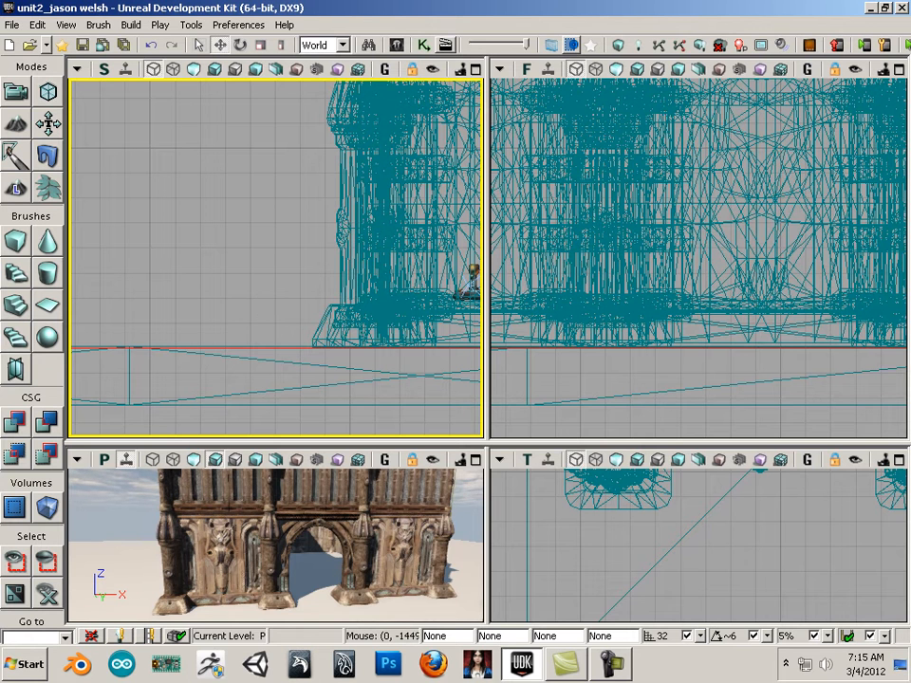
key(ctrl+shift+f)
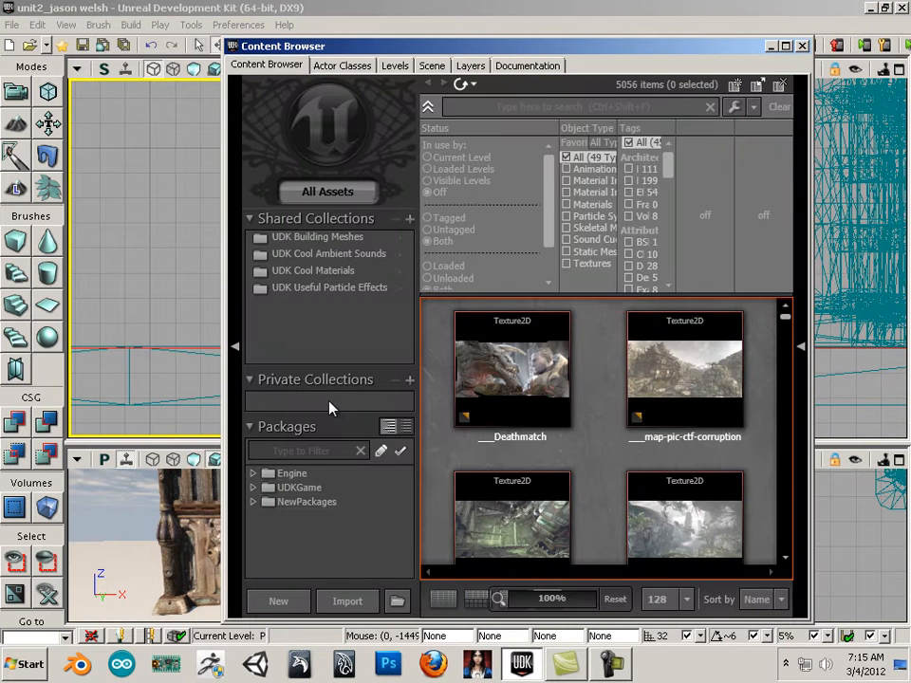
Filter the package list by 'CH' and browse the CH_Corrupt_Male package
click(321, 450)
text(ch)
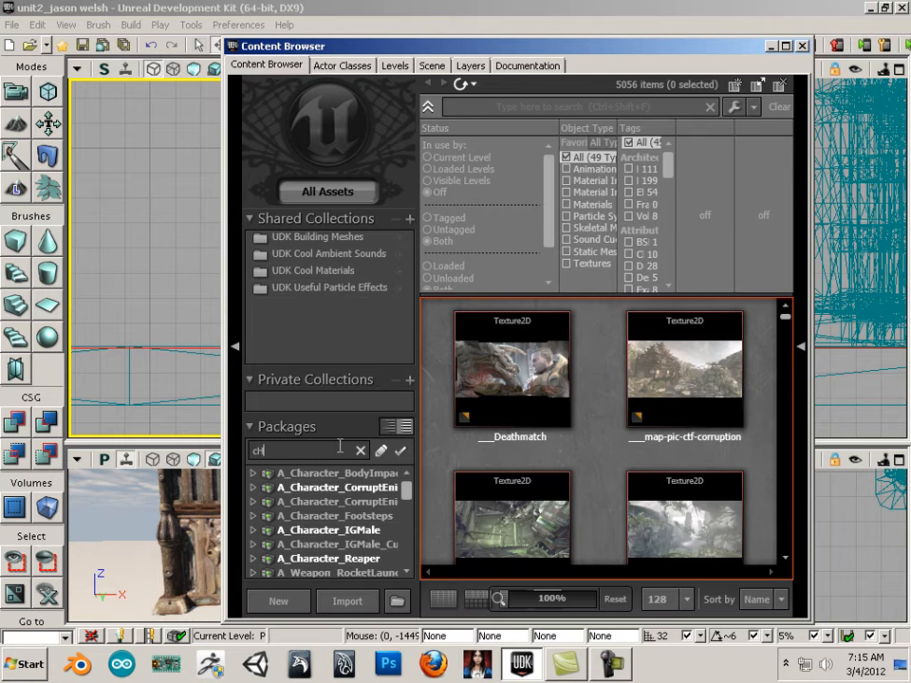
key(BackSpace)
key(BackSpace)
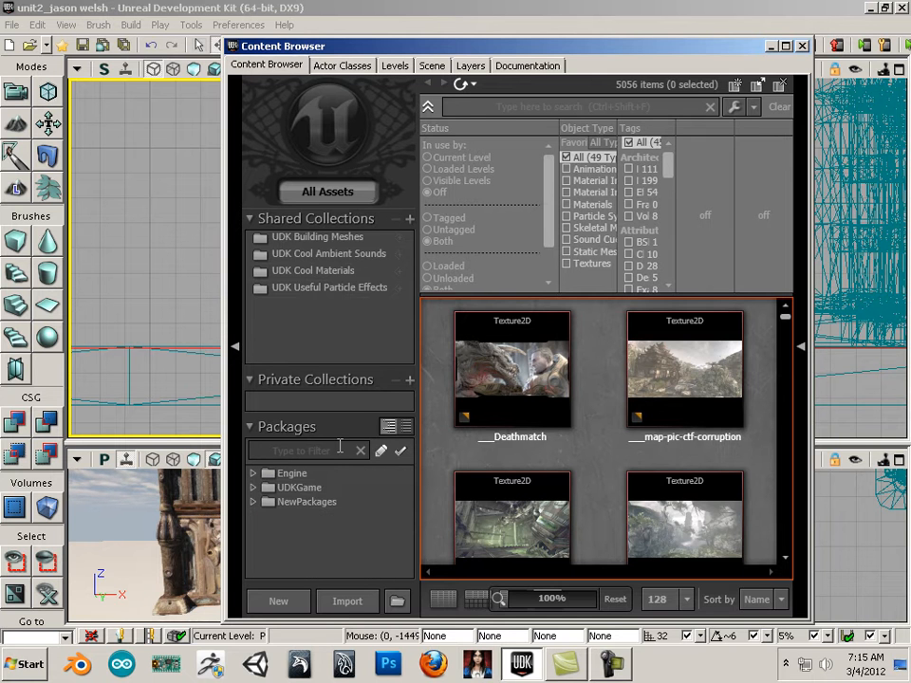
text(CH)
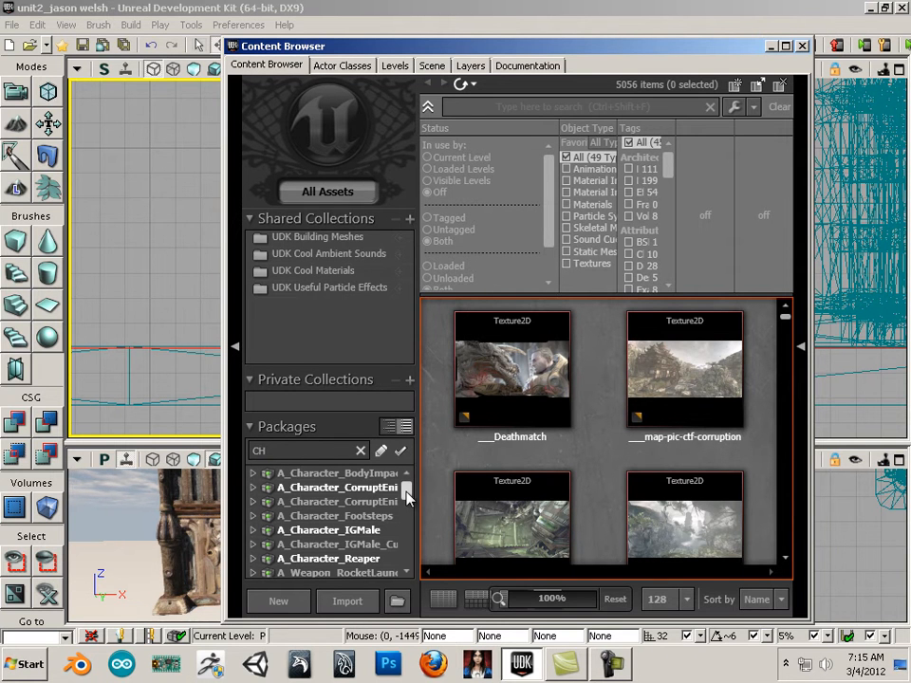
drag(406, 496, 406, 514)
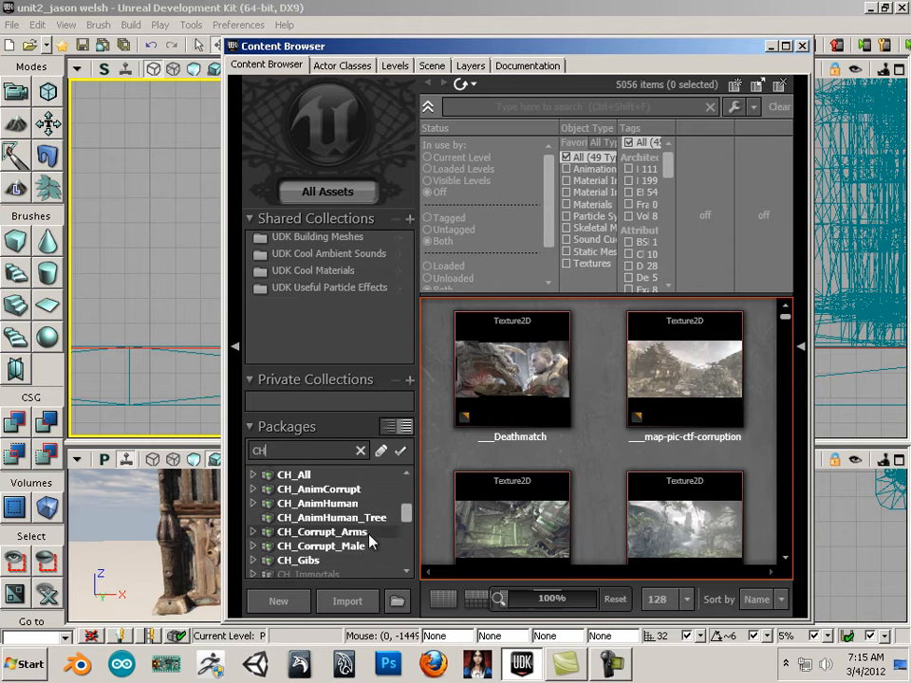
click(327, 546)
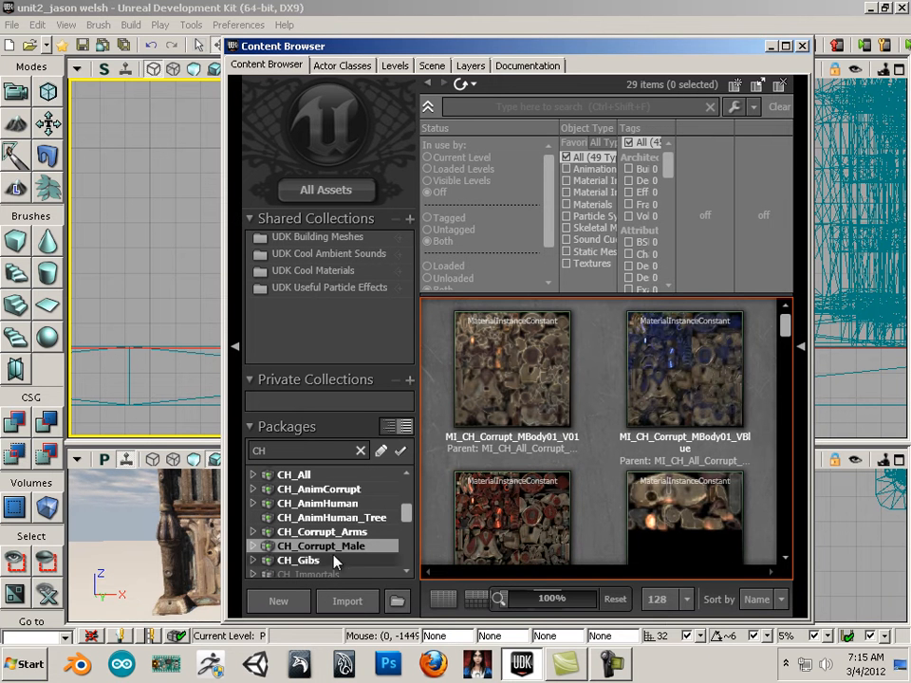
Drop SK_CH_IronGuard_MaleA from CH_IronGuard_Male into the Side viewport beside the building
drag(405, 514, 406, 535)
click(384, 531)
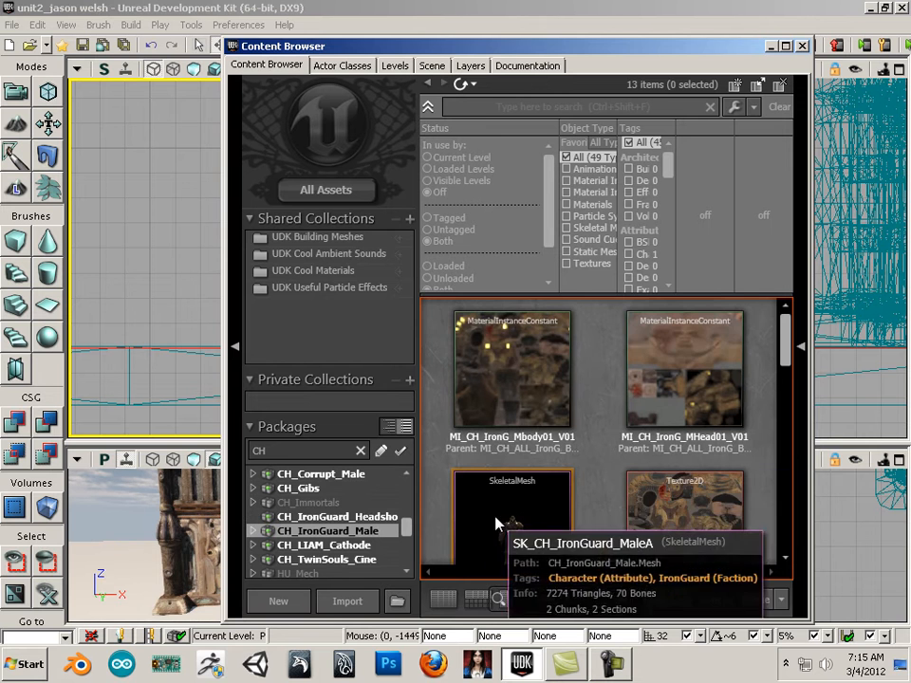
drag(500, 525, 181, 366)
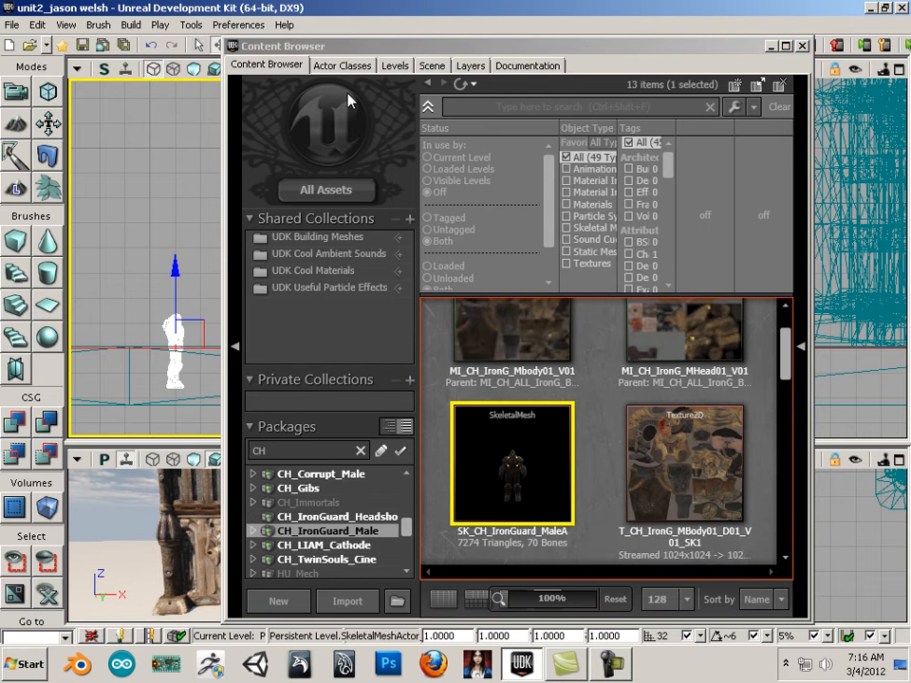
drag(348, 51, 765, 227)
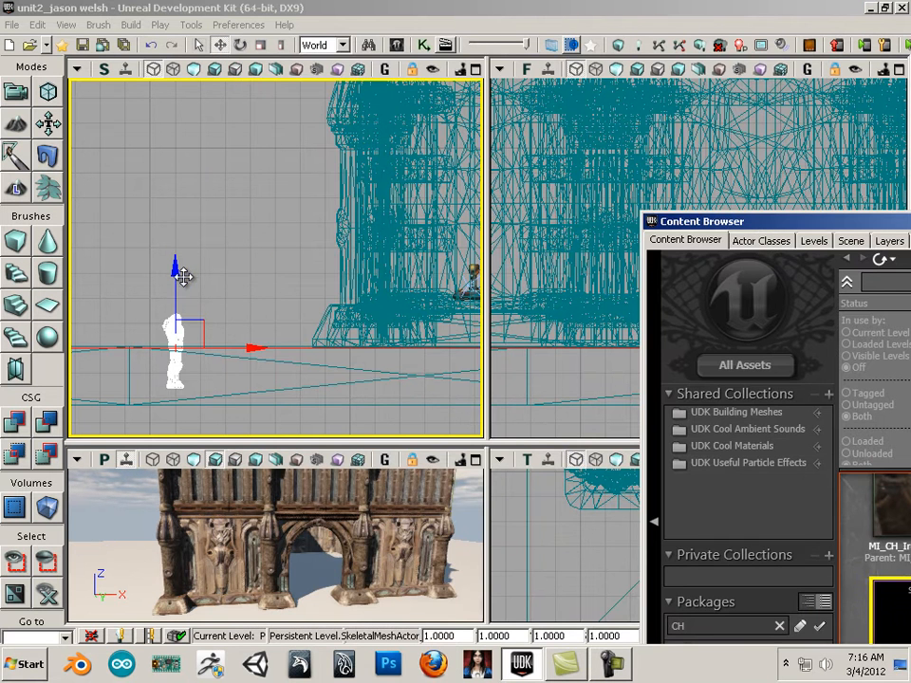
Set the IronGuard figure on the ground line beside the building and switch to Scaling Mode
drag(180, 279, 180, 305)
drag(251, 230, 208, 198)
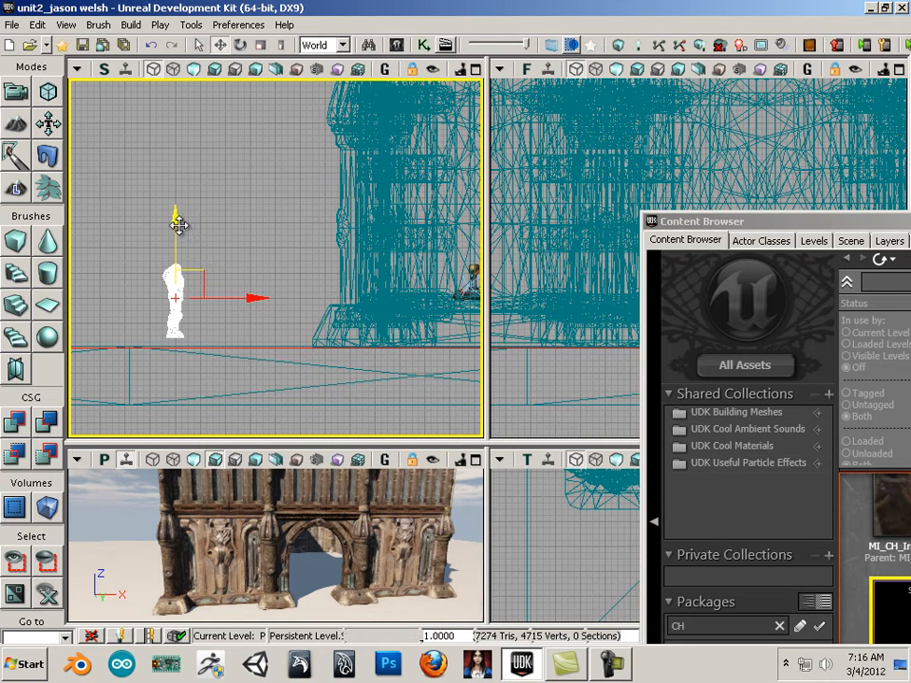
drag(178, 224, 175, 231)
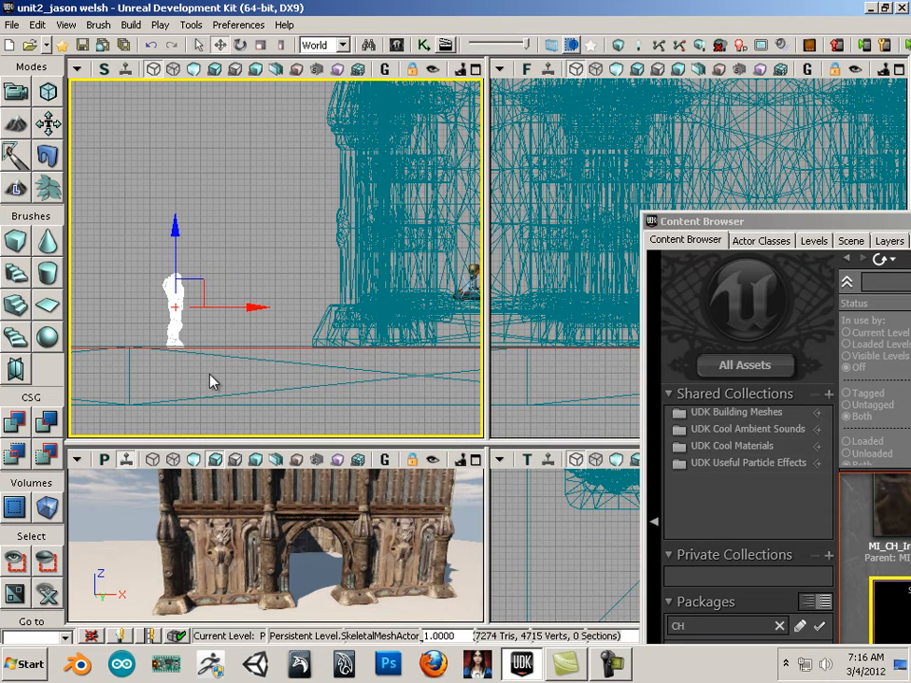
scroll(209, 380, up, 3)
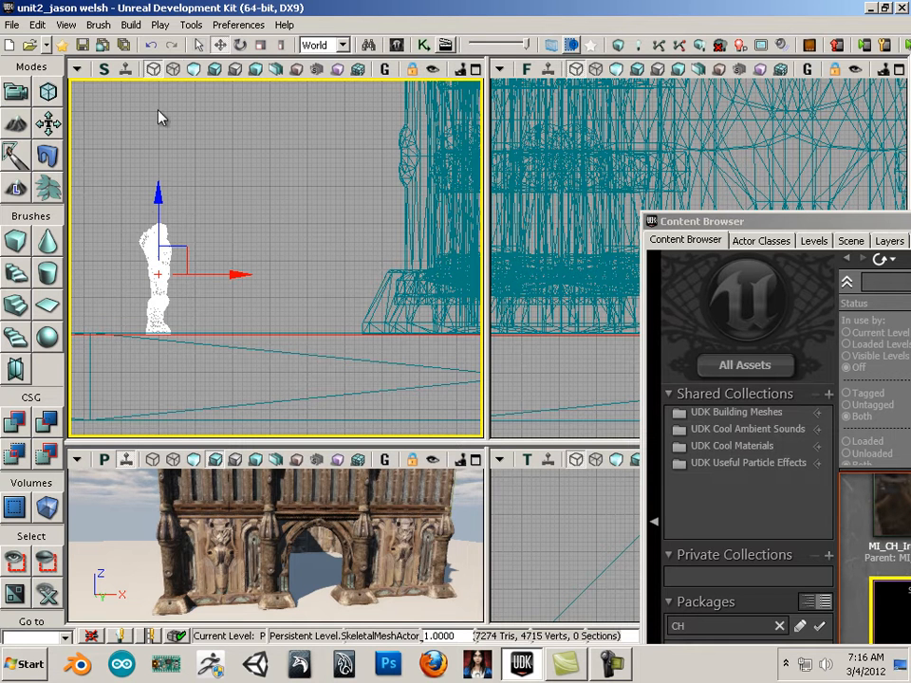
click(261, 45)
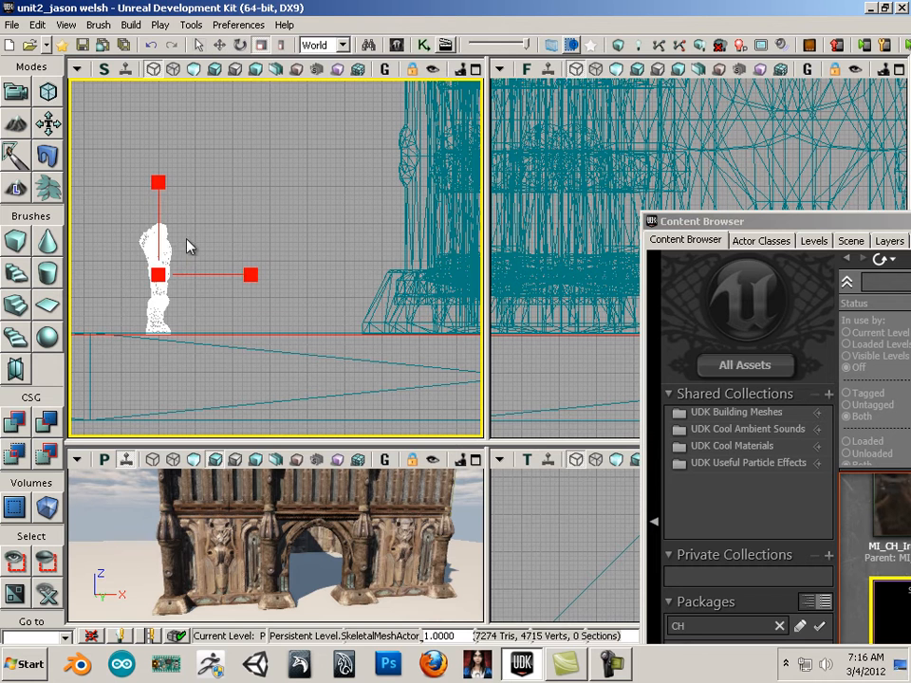
Scale the IronGuard figure to about 1.48 and move it flush against the building's wall
mouse_move(169, 272)
mouse_down()
mouse_move(179, 274)
mouse_move(164, 274)
mouse_up()
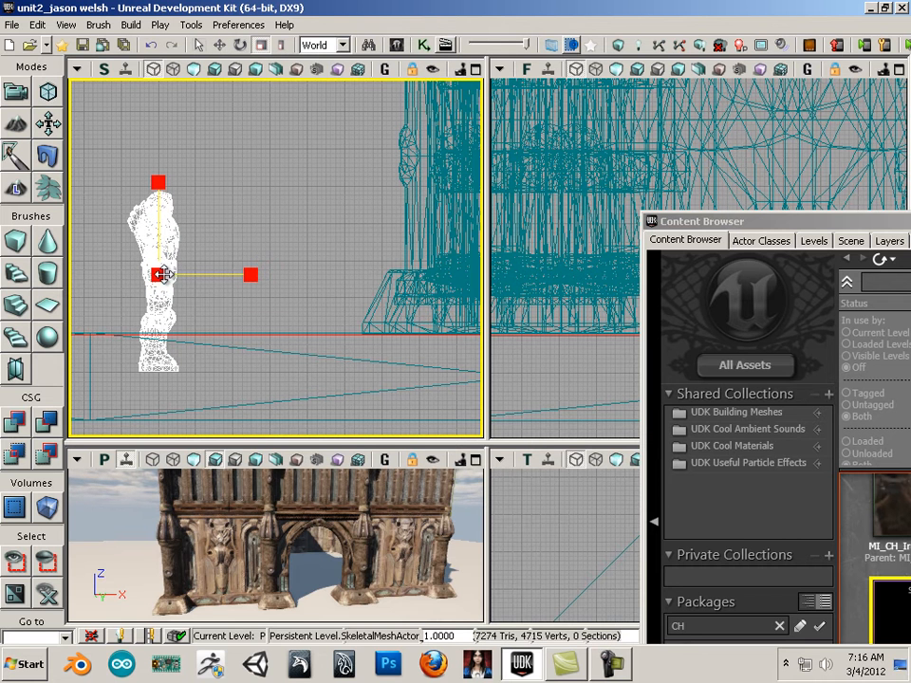
key(space)
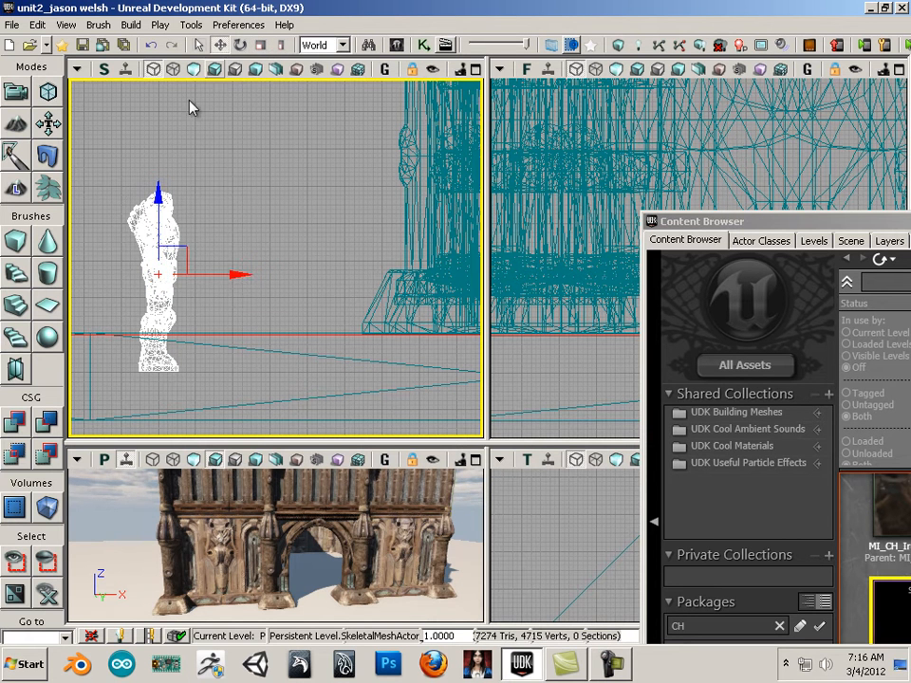
drag(159, 194, 163, 147)
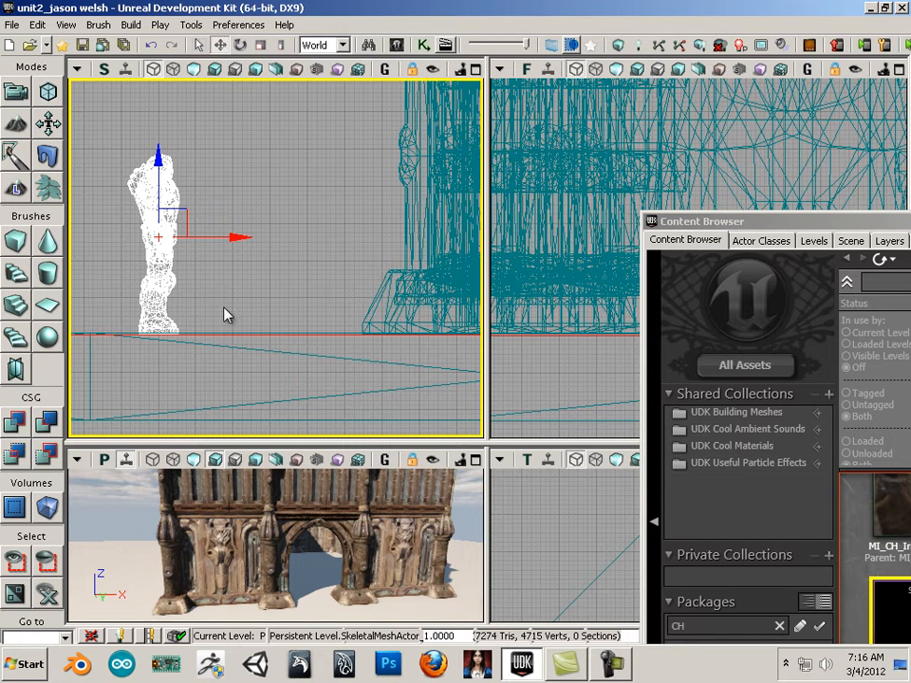
drag(236, 237, 243, 236)
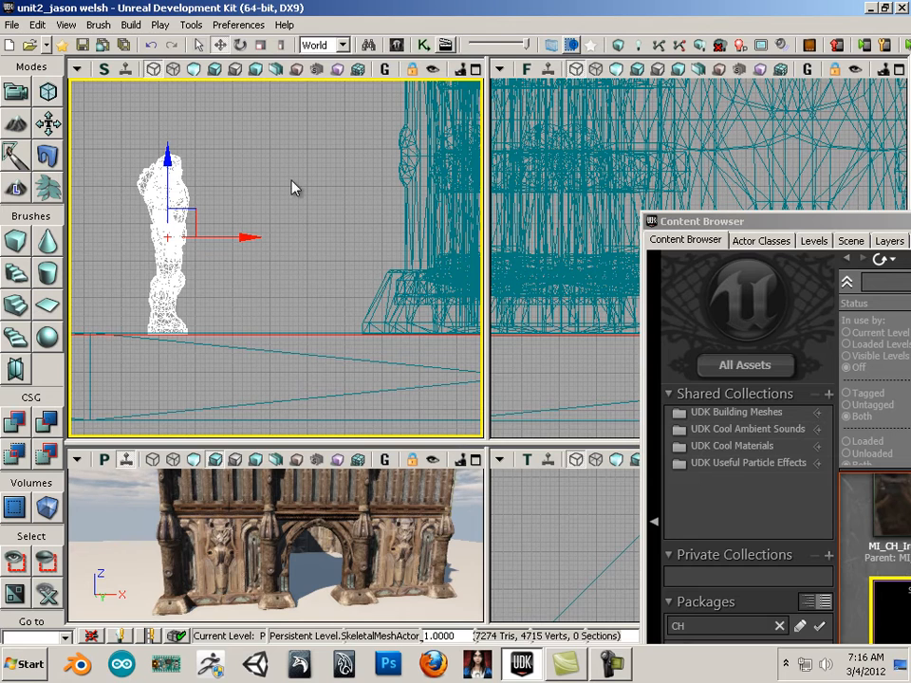
drag(248, 235, 382, 261)
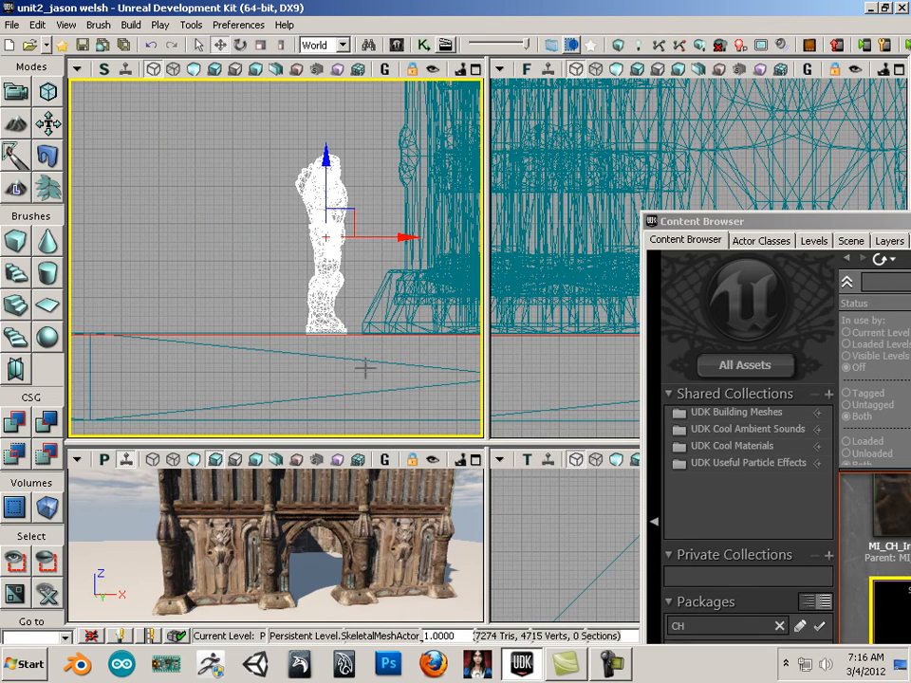
Stack copies of the IronGuard figure in a column up the wall beside the building
right_drag(364, 387, 316, 427)
scroll(314, 360, down, 1)
scroll(315, 362, down, 3)
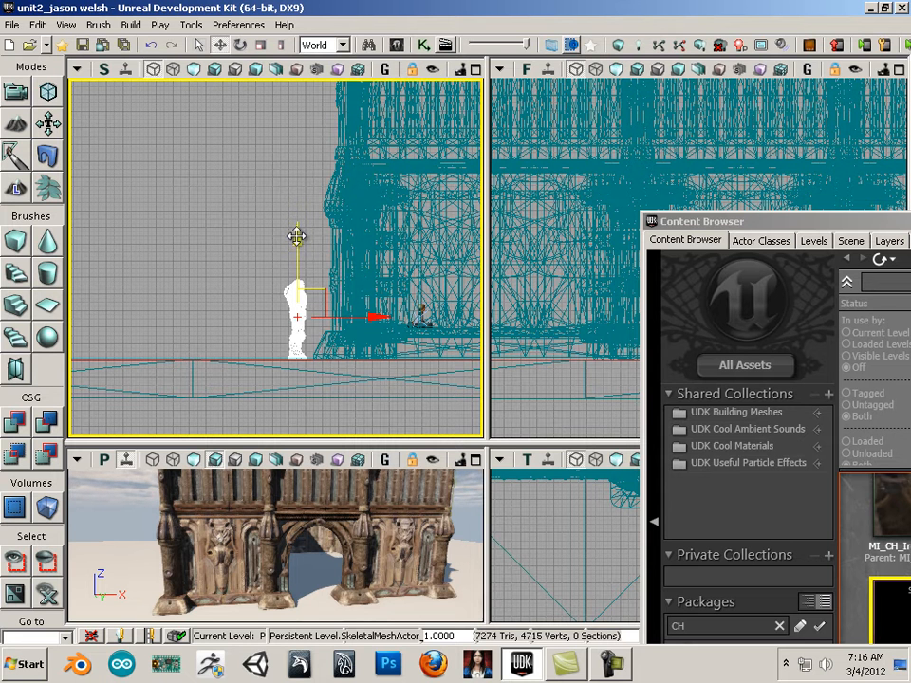
drag(297, 236, 296, 90)
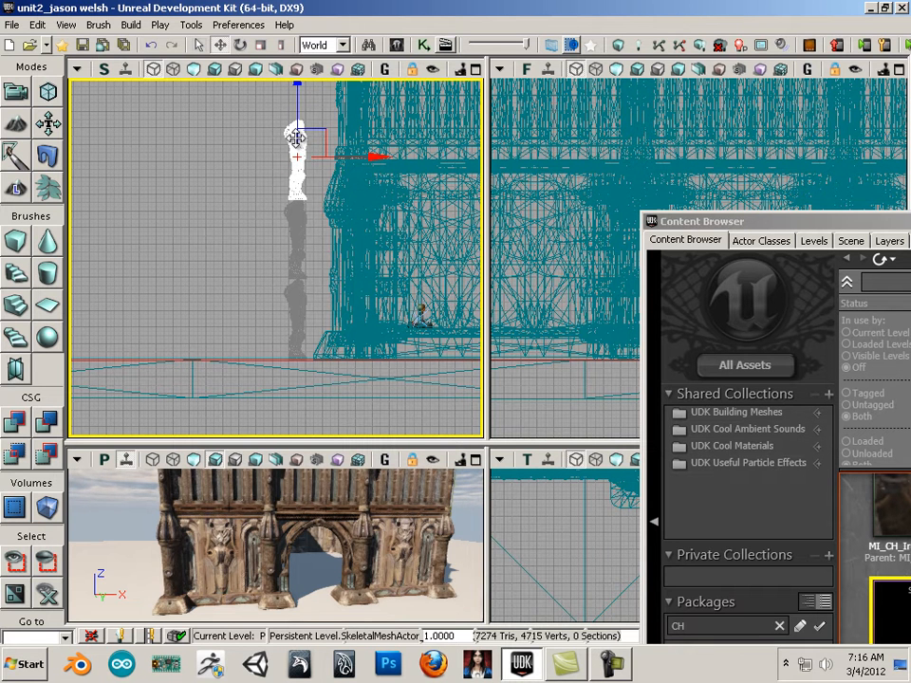
drag(295, 139, 297, 86)
click(291, 210)
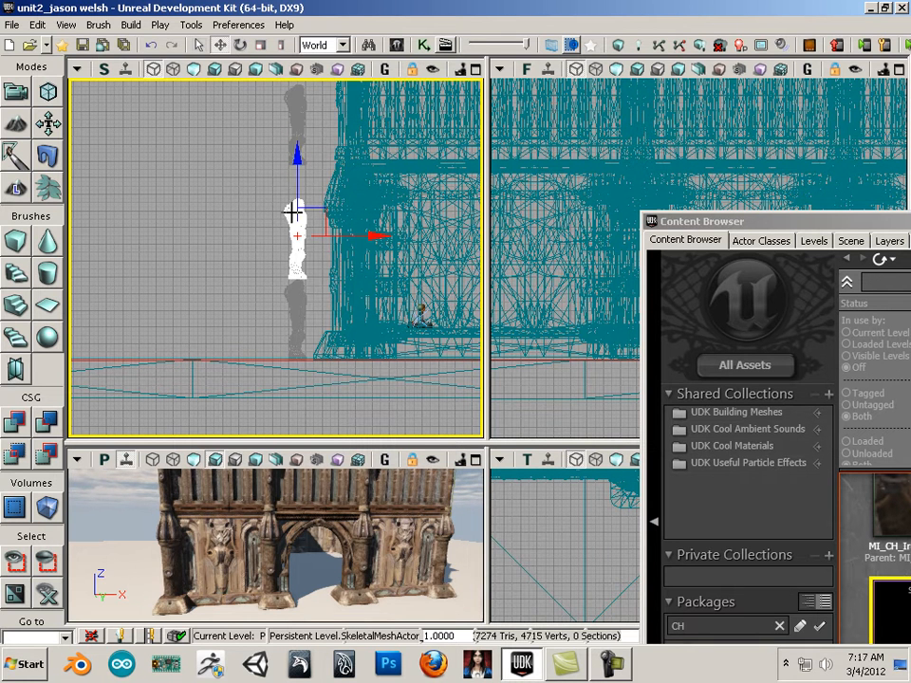
drag(299, 190, 305, 174)
mouse_move(244, 287)
right_down()
mouse_move(252, 308)
mouse_move(254, 279)
mouse_move(226, 362)
mouse_move(224, 424)
mouse_move(237, 270)
right_up()
scroll(283, 287, up, 2)
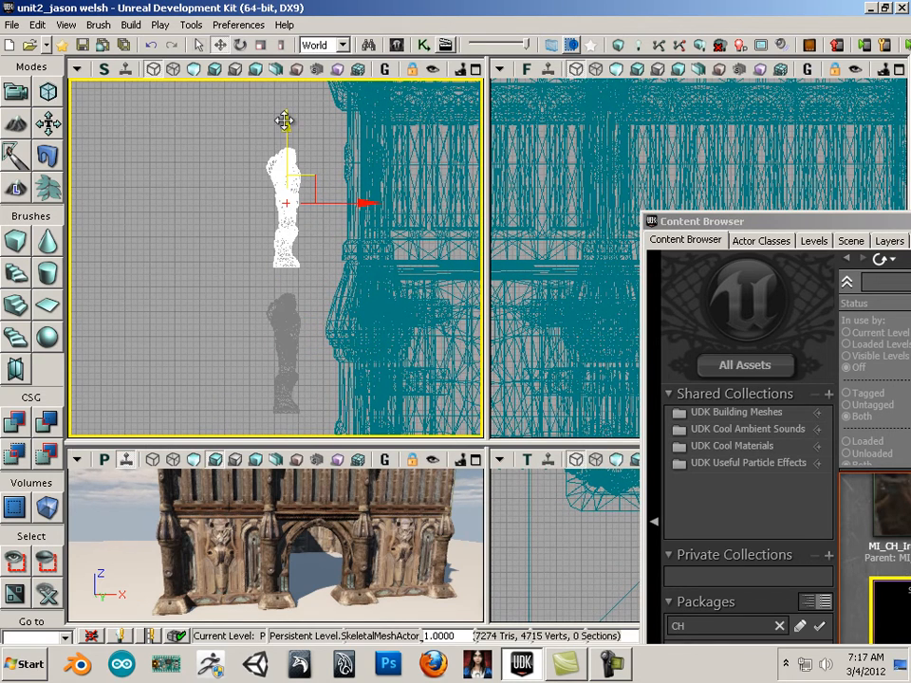
alt+drag(285, 122, 289, 86)
Enlarge the perspective view and aim its camera at the four floating guard figures
drag(246, 228, 234, 300)
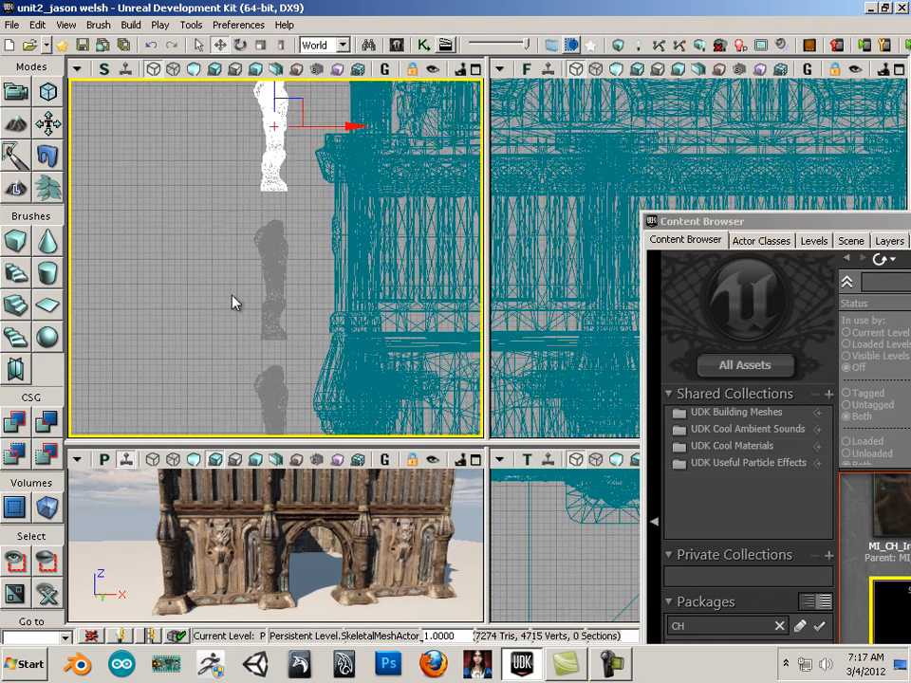
scroll(234, 302, down, 8)
drag(159, 330, 181, 228)
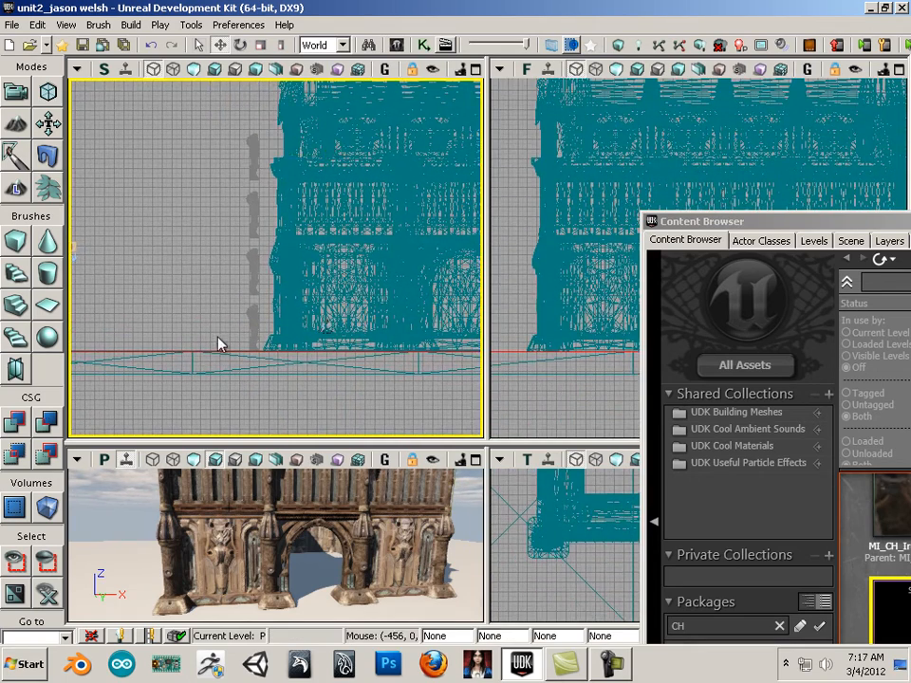
scroll(217, 340, up, 3)
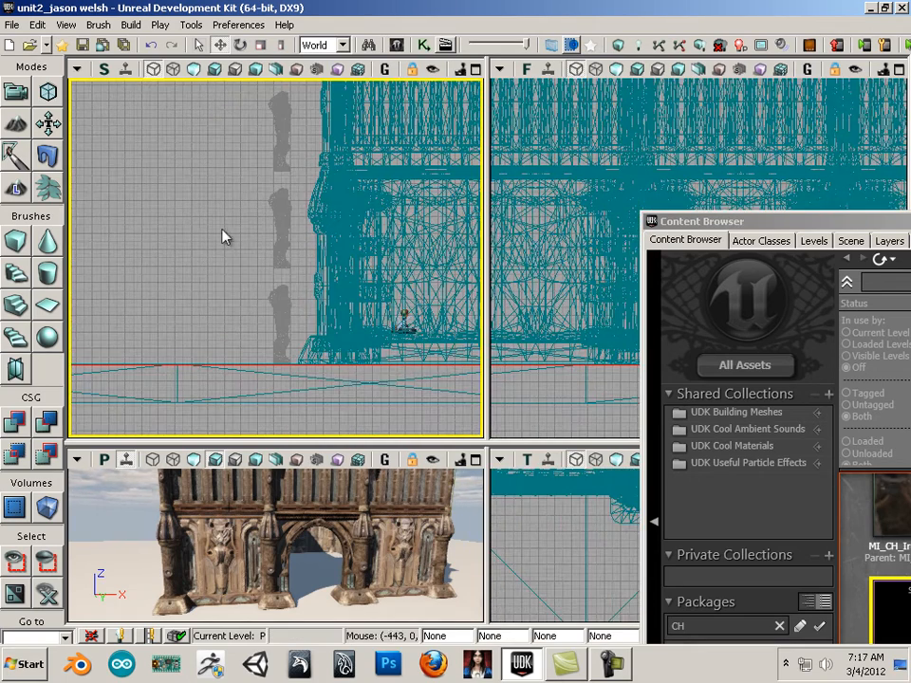
scroll(265, 206, down, 4)
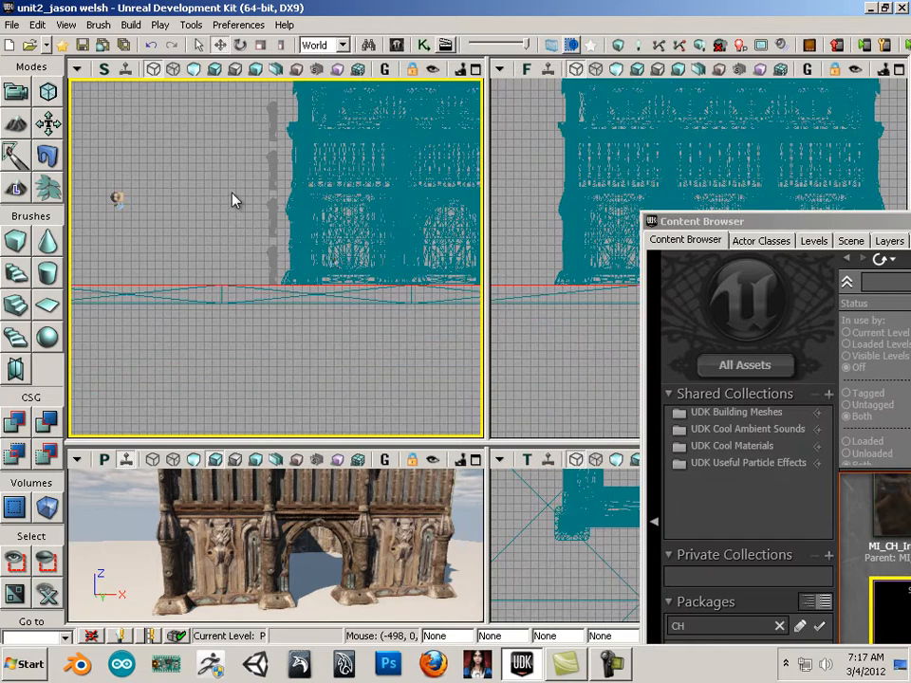
scroll(183, 310, up, 3)
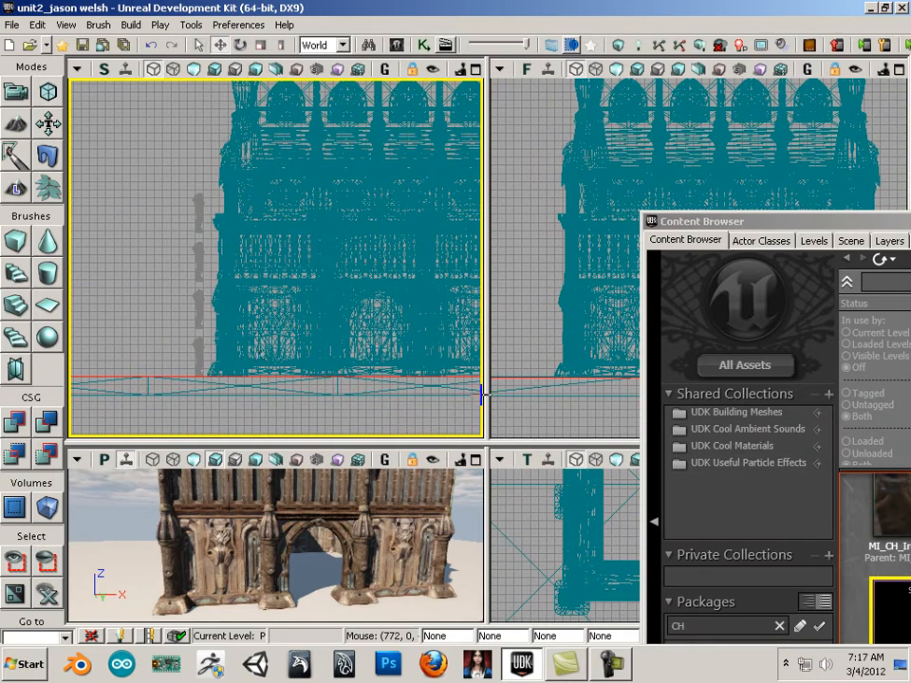
drag(400, 442, 408, 187)
drag(349, 325, 91, 510)
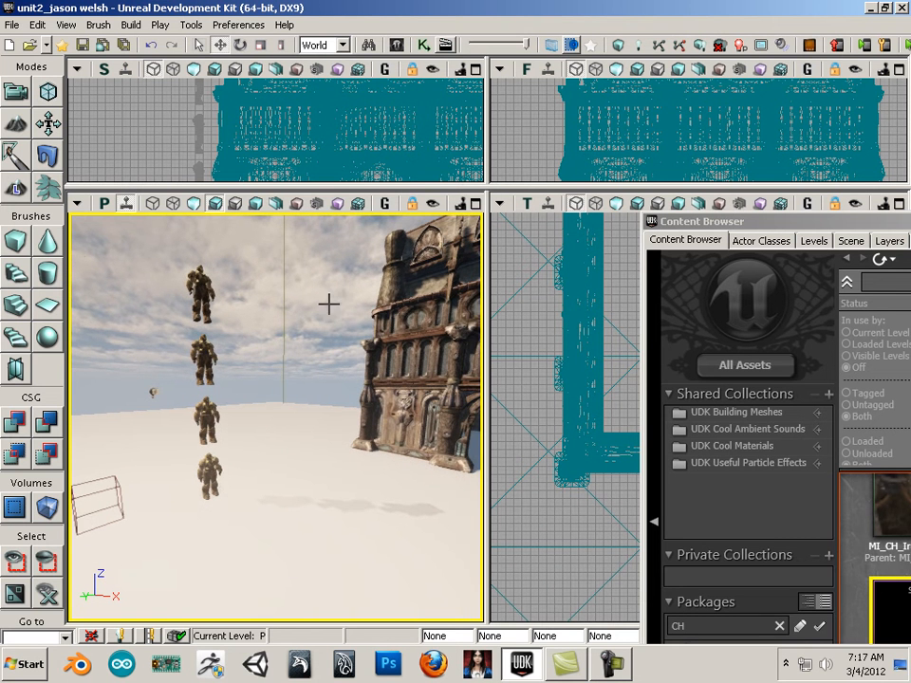
Delete each of the four floating IronGuard figures, then fly the camera to the wall's corner pillar
click(201, 296)
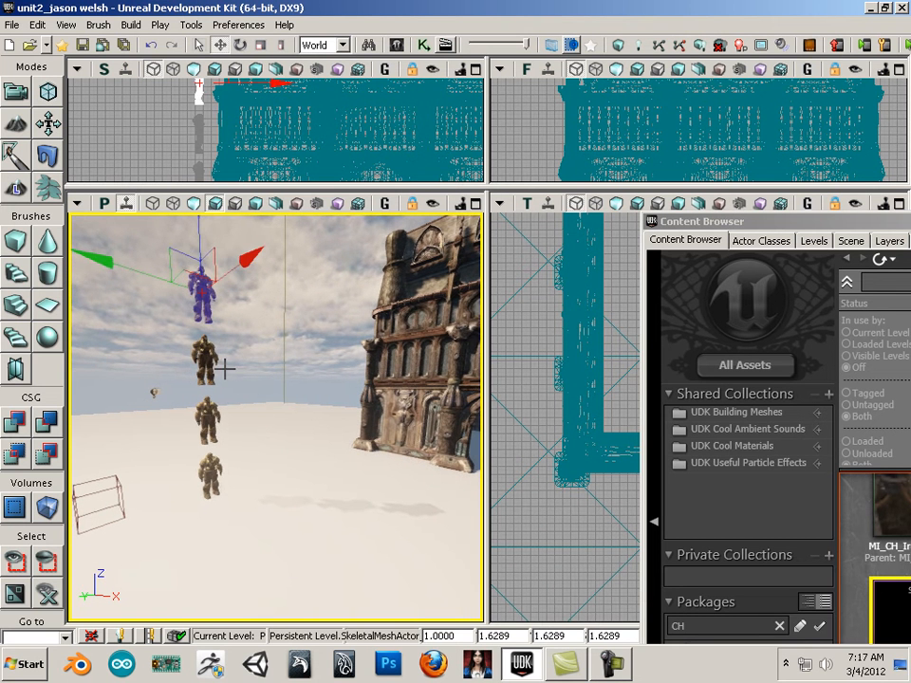
key(Delete)
click(208, 361)
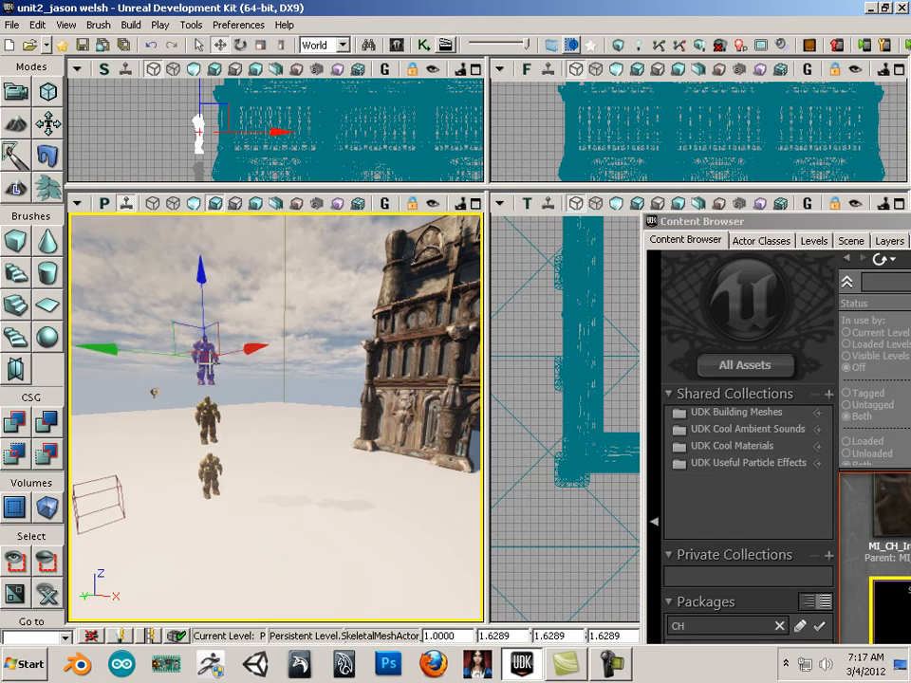
key(Delete)
click(207, 422)
key(Delete)
click(208, 470)
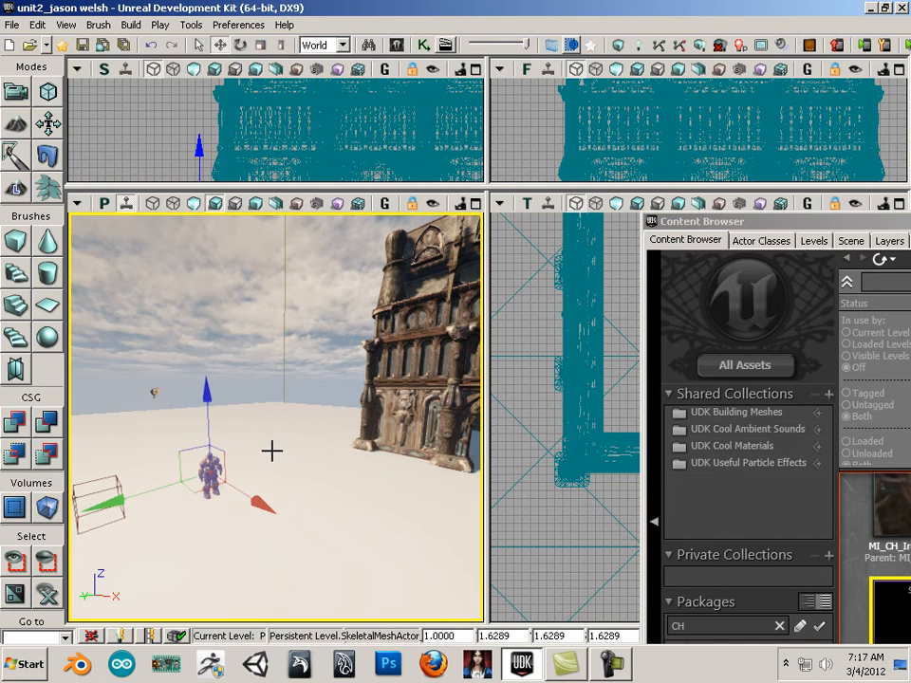
key(Delete)
drag(270, 427, 411, 221)
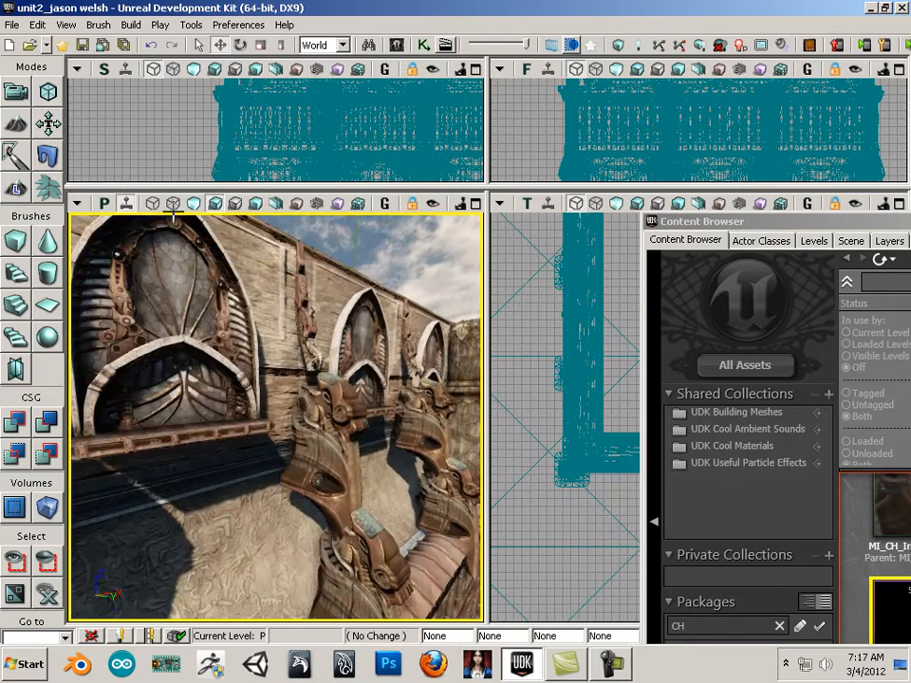
drag(68, 320, 267, 429)
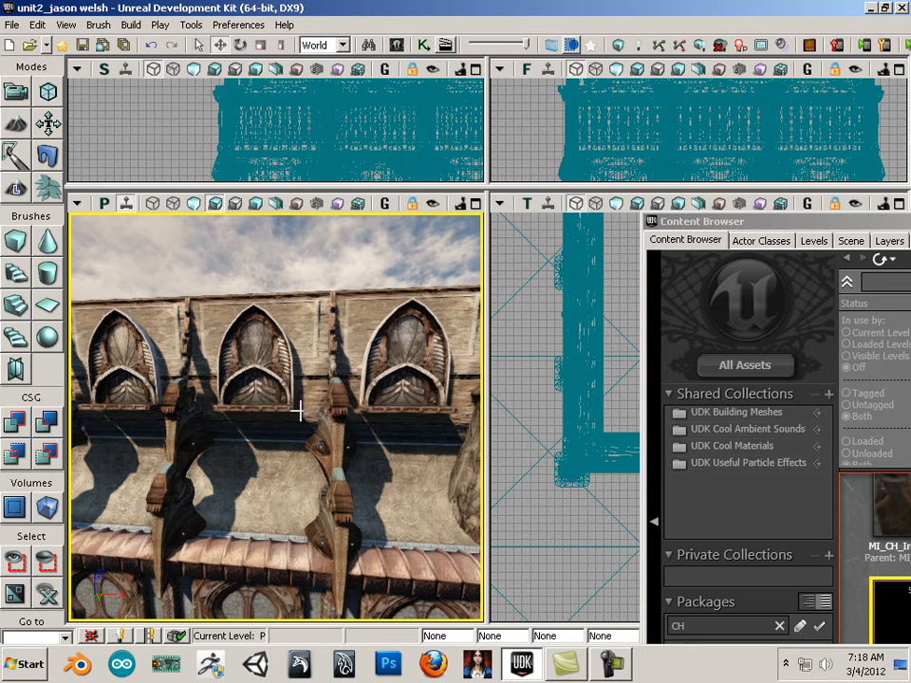
Select the 140-piece upper wall group and frame it in the perspective view
click(334, 366)
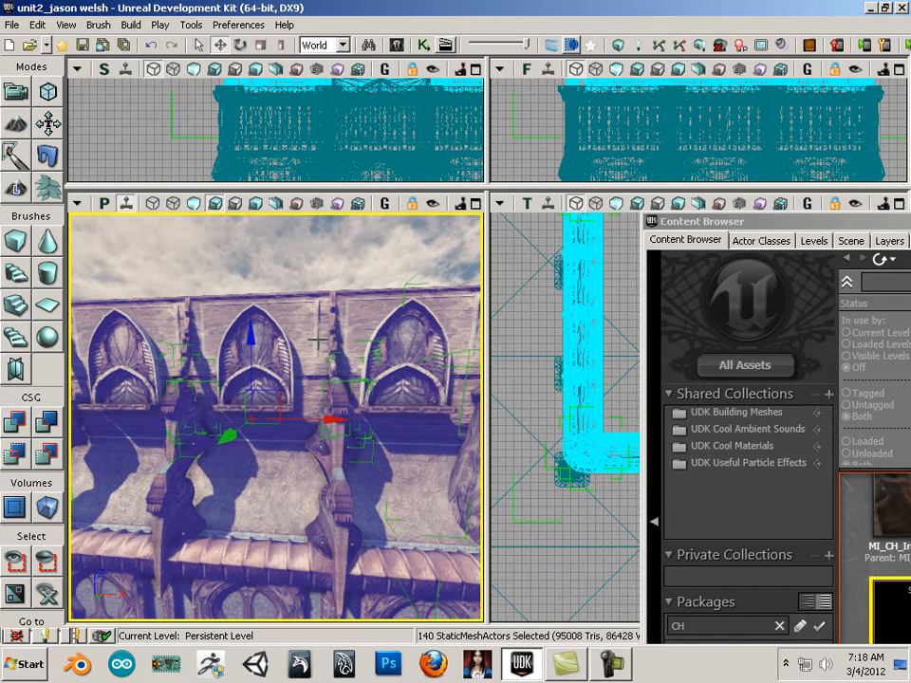
click(267, 275)
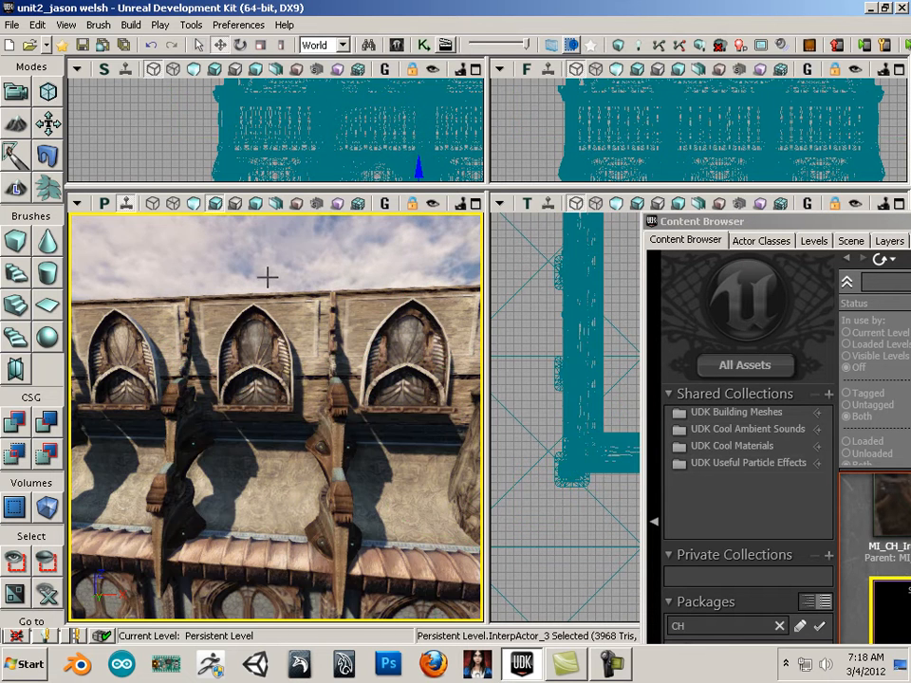
click(300, 377)
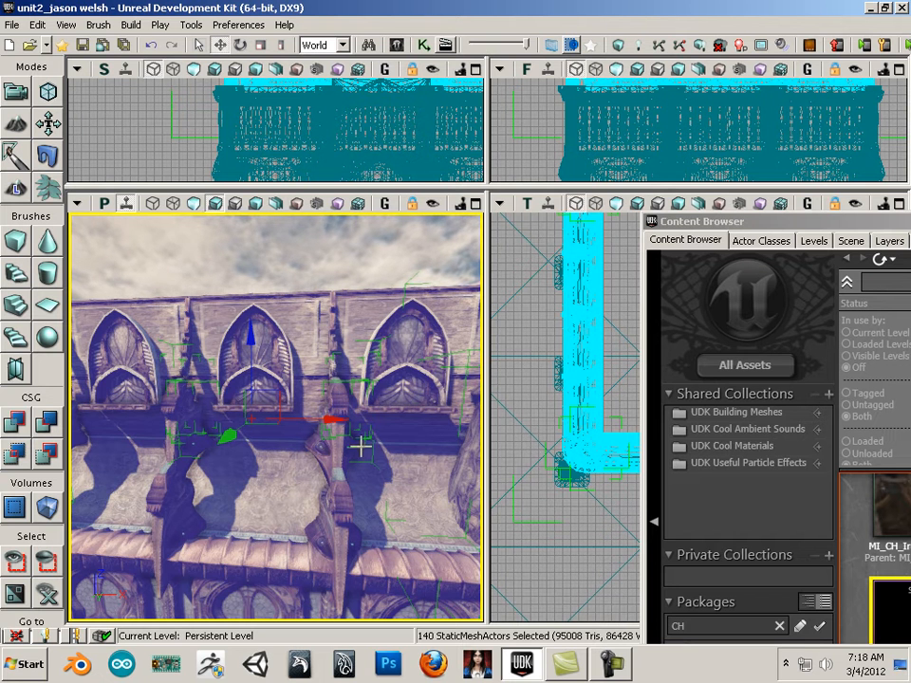
click(316, 270)
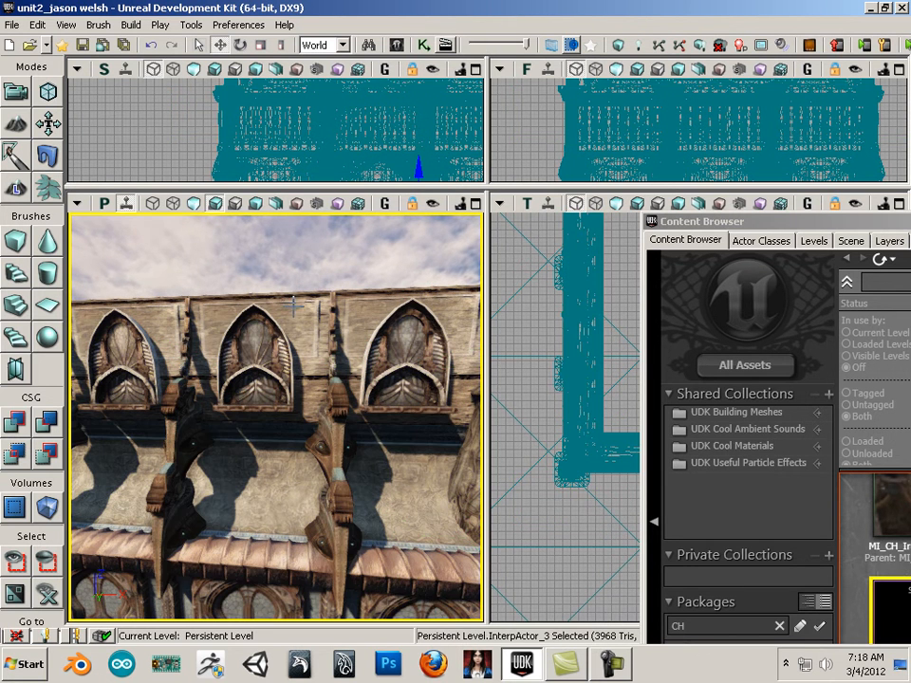
scroll(293, 310, down, 2)
scroll(294, 324, down, 3)
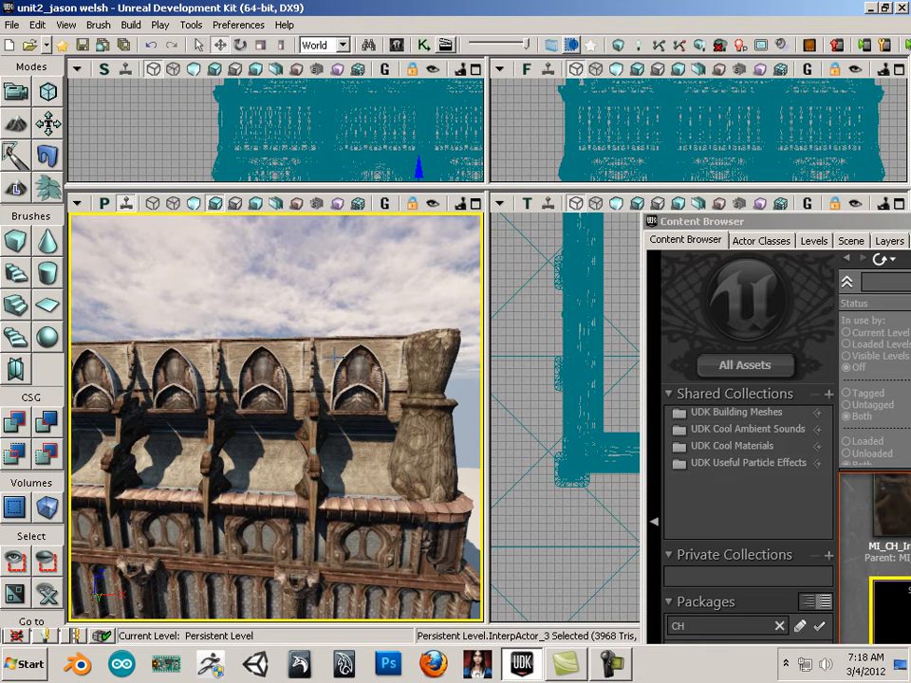
click(334, 357)
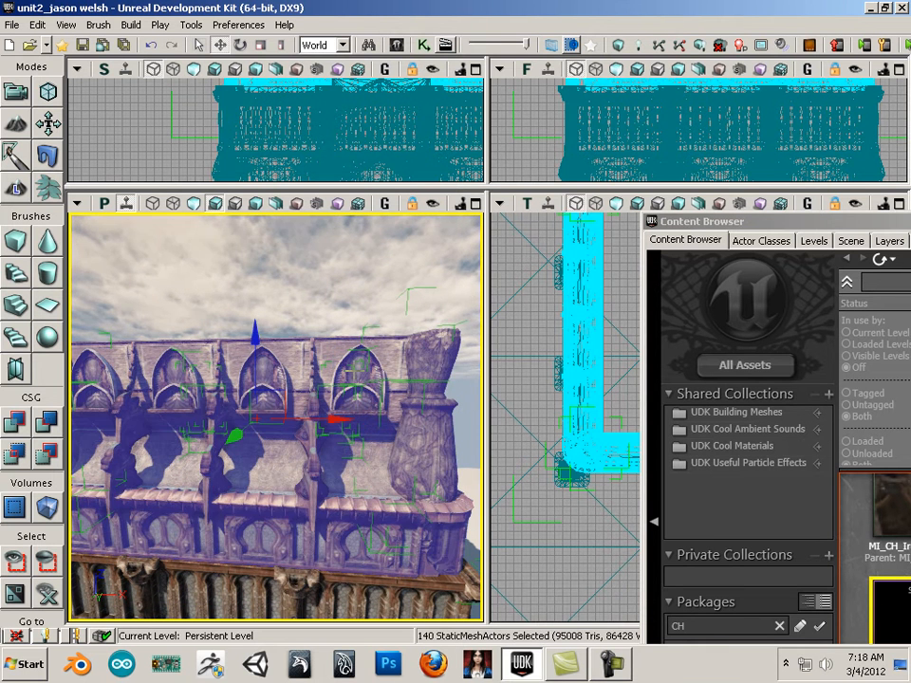
click(269, 321)
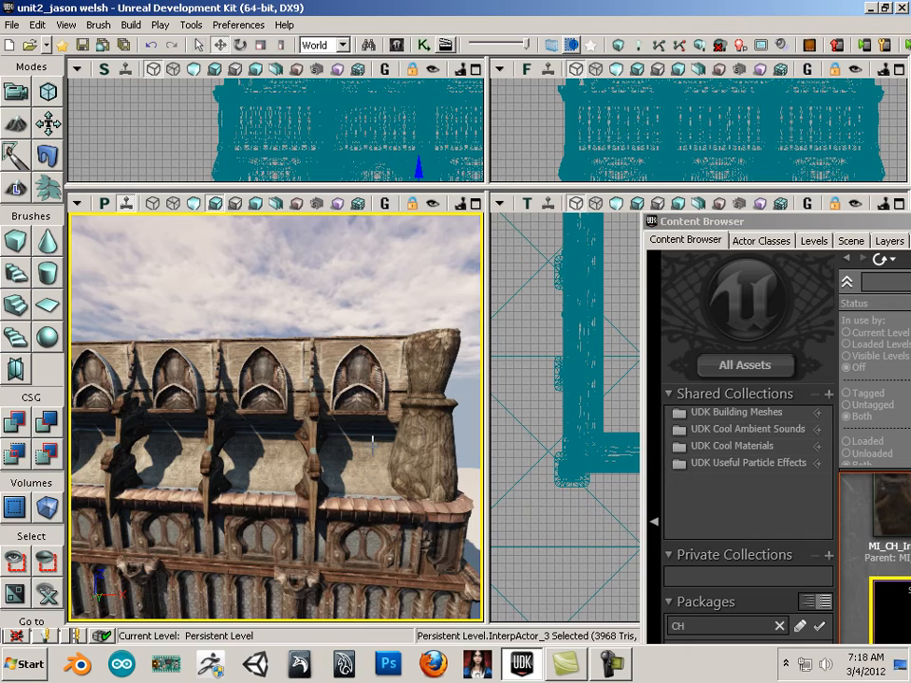
drag(372, 442, 415, 446)
click(390, 440)
scroll(324, 420, down, 2)
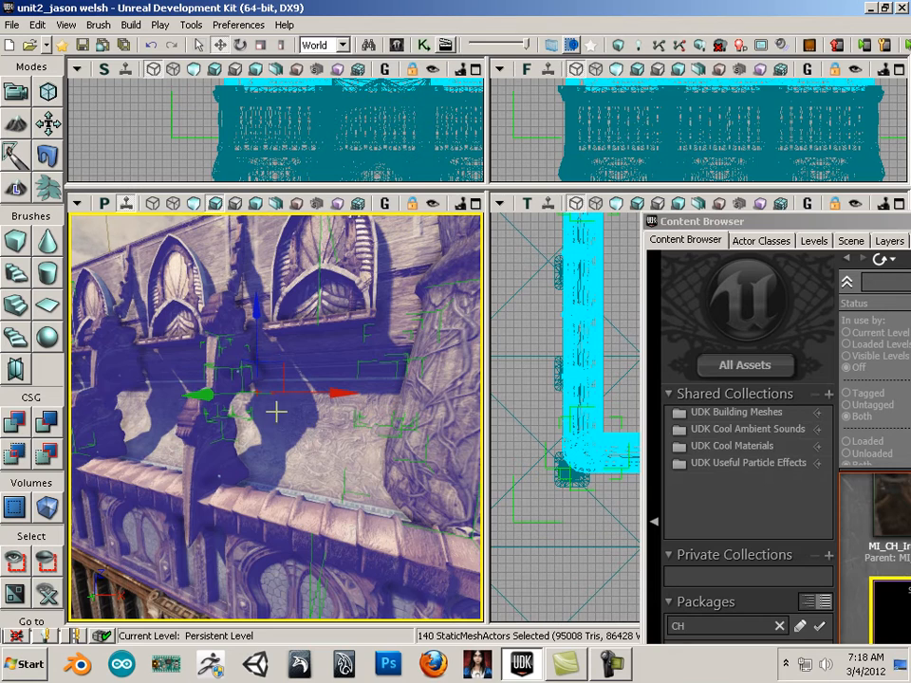
drag(329, 439, 383, 377)
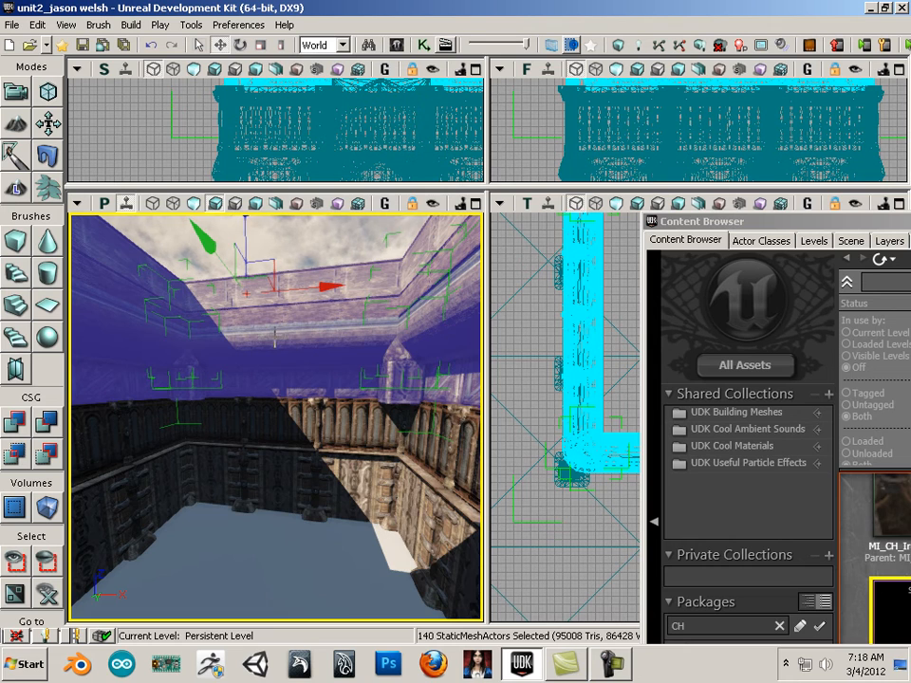
drag(270, 350, 301, 525)
key(Home)
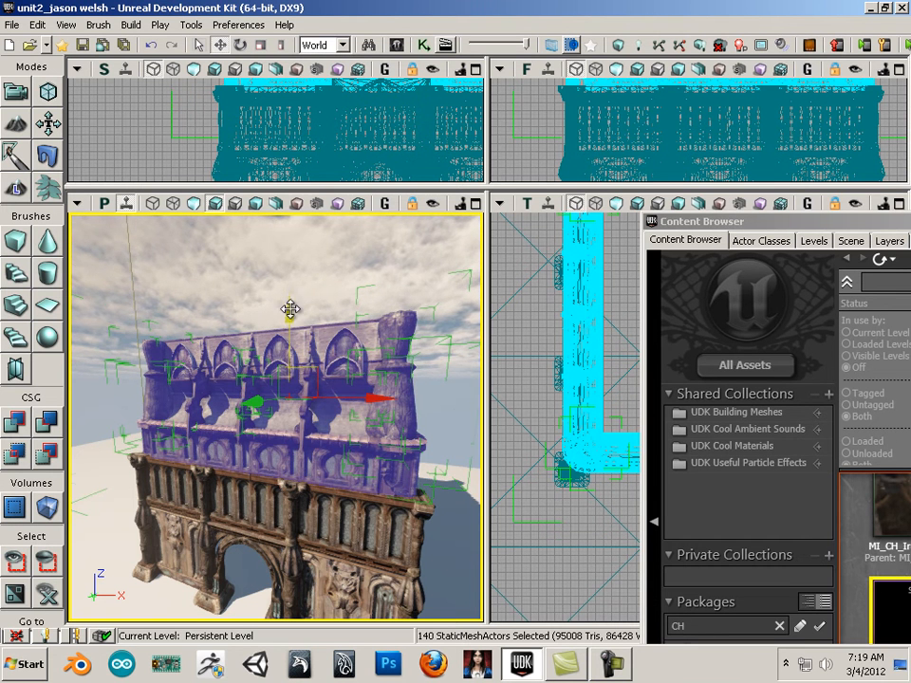
Raise the upper section above the arched lower storey and inspect the completed facade
mouse_move(290, 309)
mouse_down()
mouse_move(305, 189)
mouse_move(291, 310)
mouse_up()
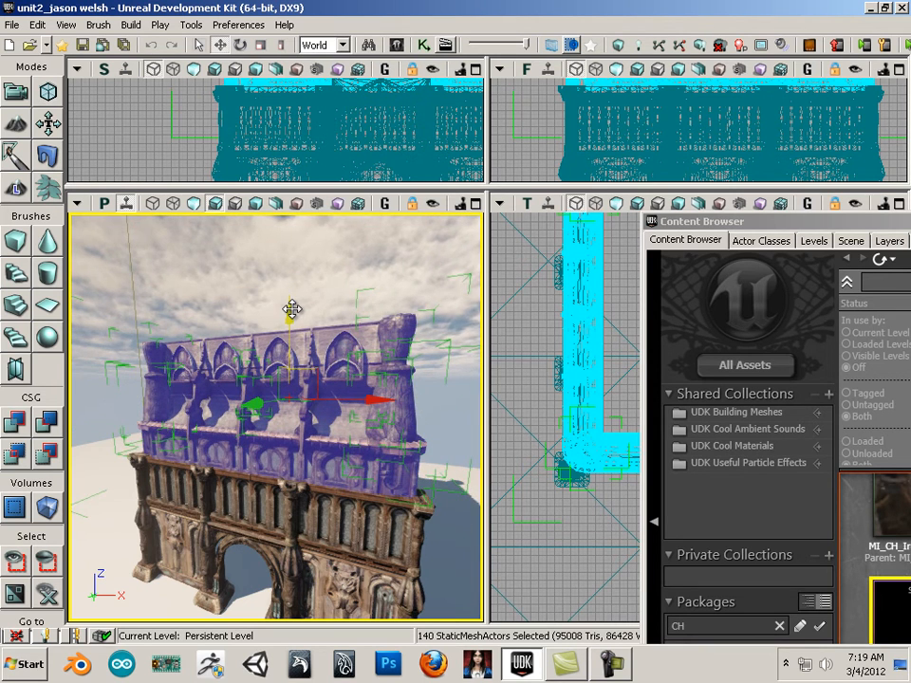
click(303, 281)
drag(307, 365, 290, 622)
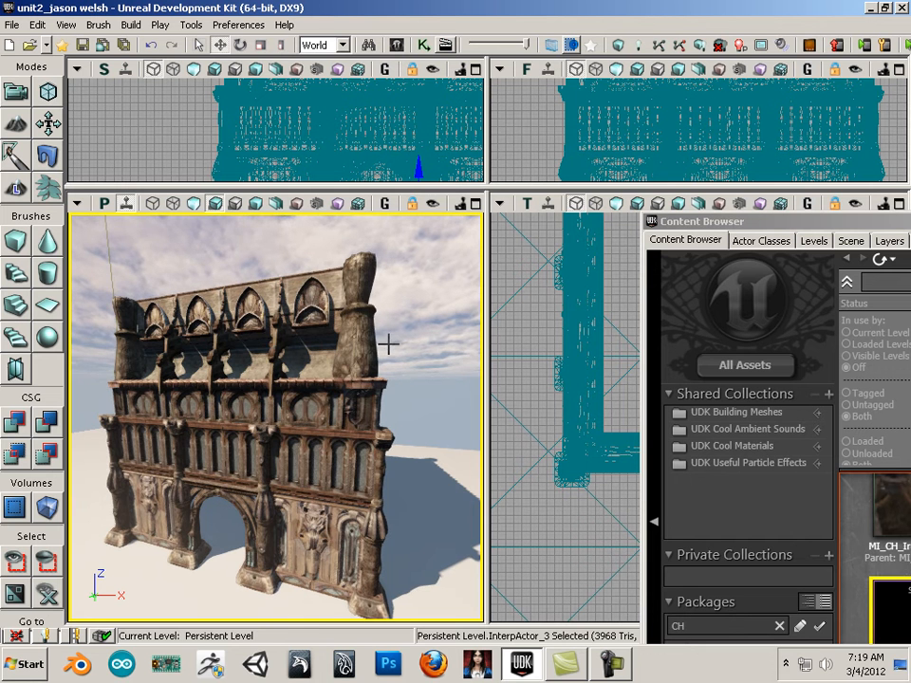
mouse_move(388, 344)
mouse_down()
mouse_move(395, 366)
mouse_move(386, 390)
mouse_move(394, 354)
mouse_up()
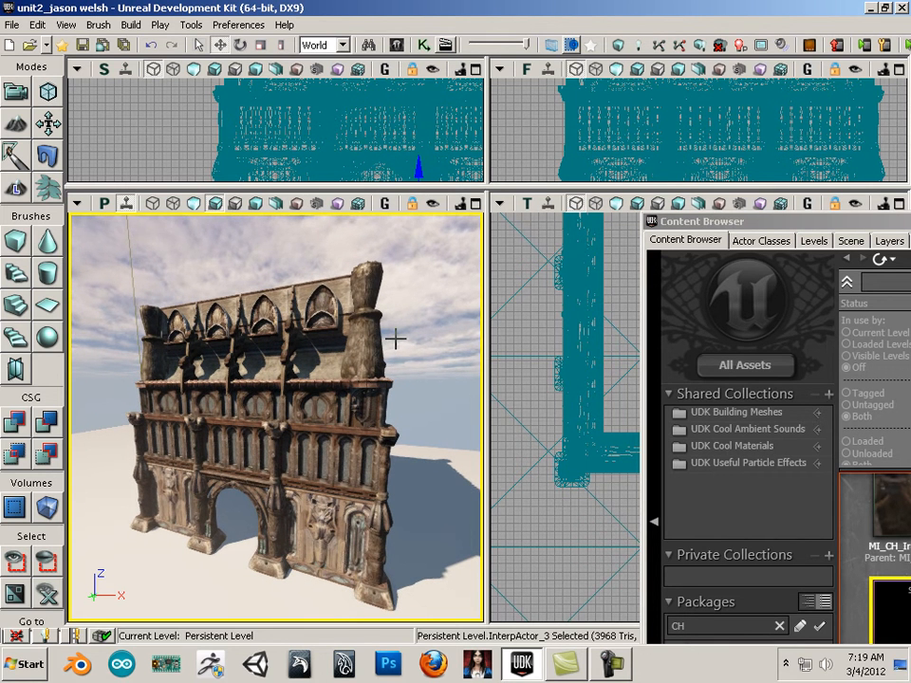
click(351, 274)
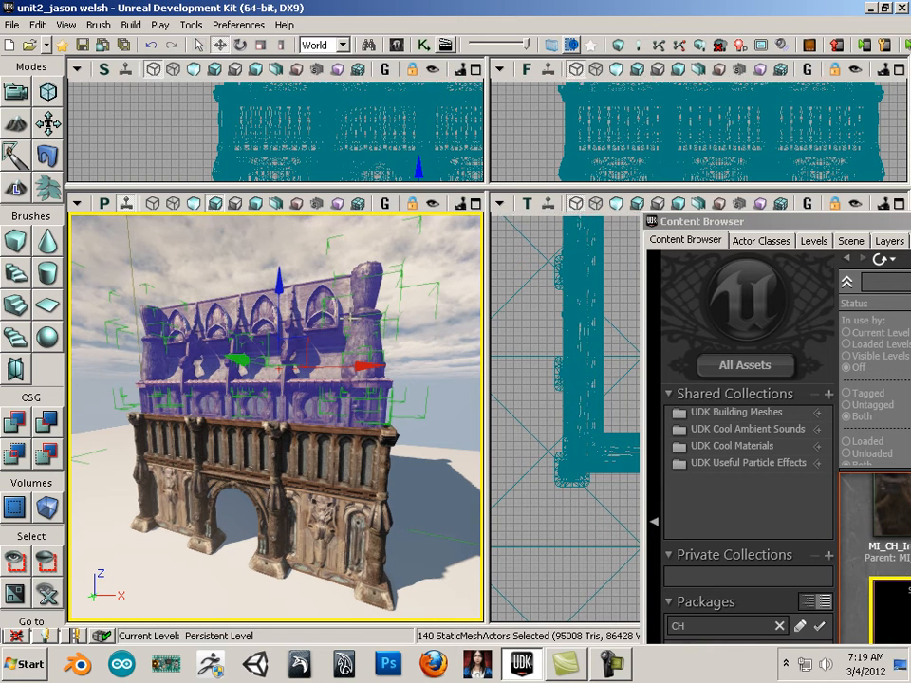
click(376, 462)
click(305, 457)
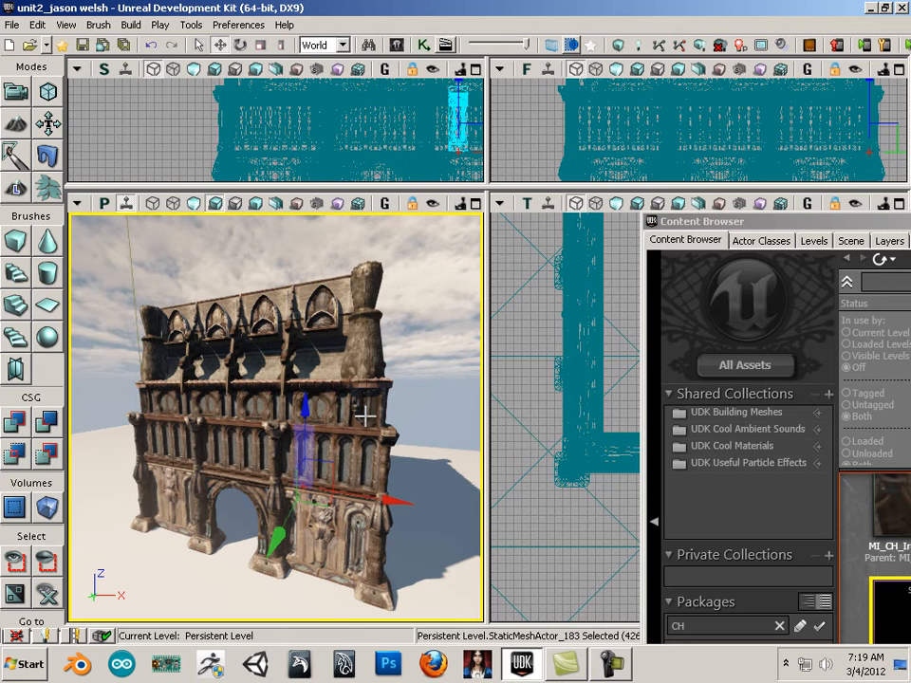
Move the Content Browser aside and bring the upper right storey into view
click(12, 24)
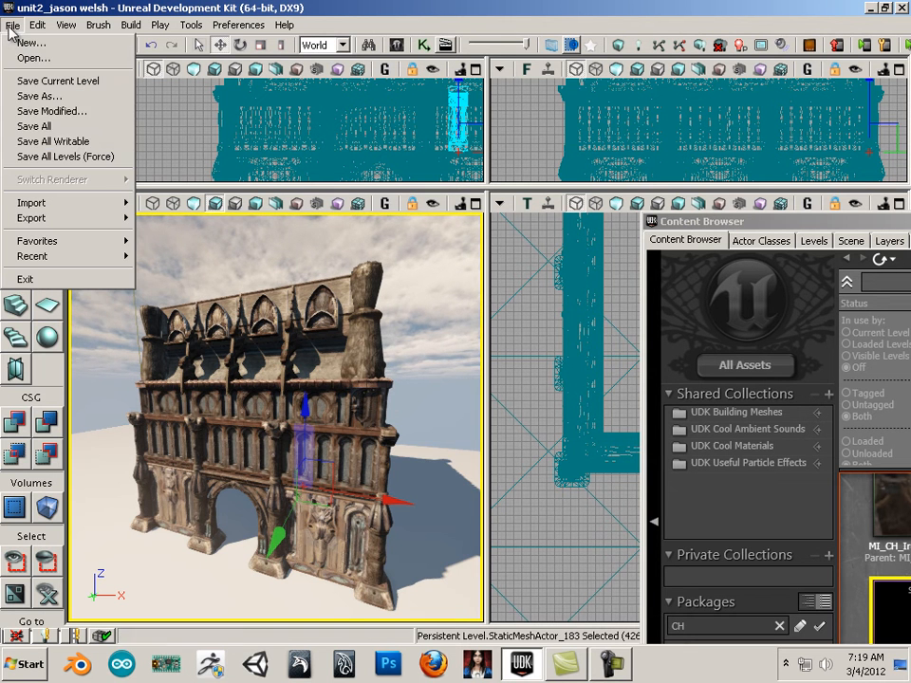
click(652, 221)
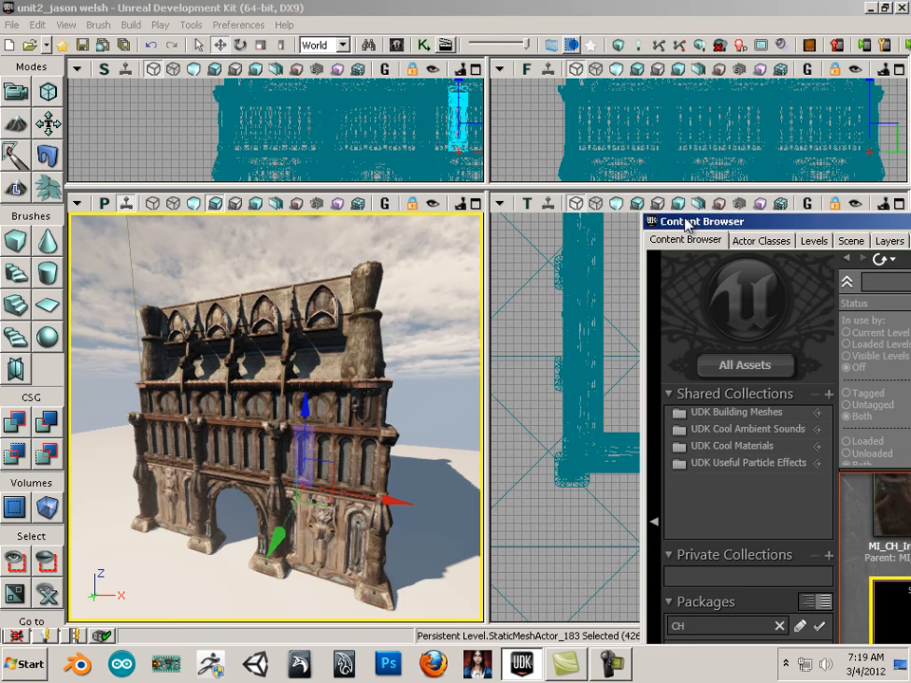
drag(653, 220, 511, 148)
drag(417, 324, 413, 388)
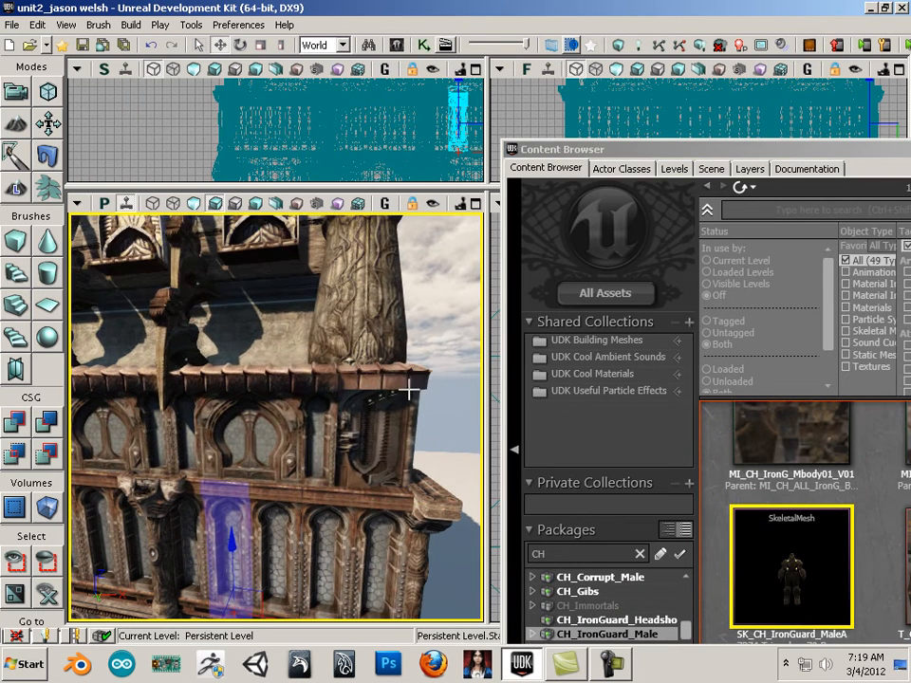
click(402, 383)
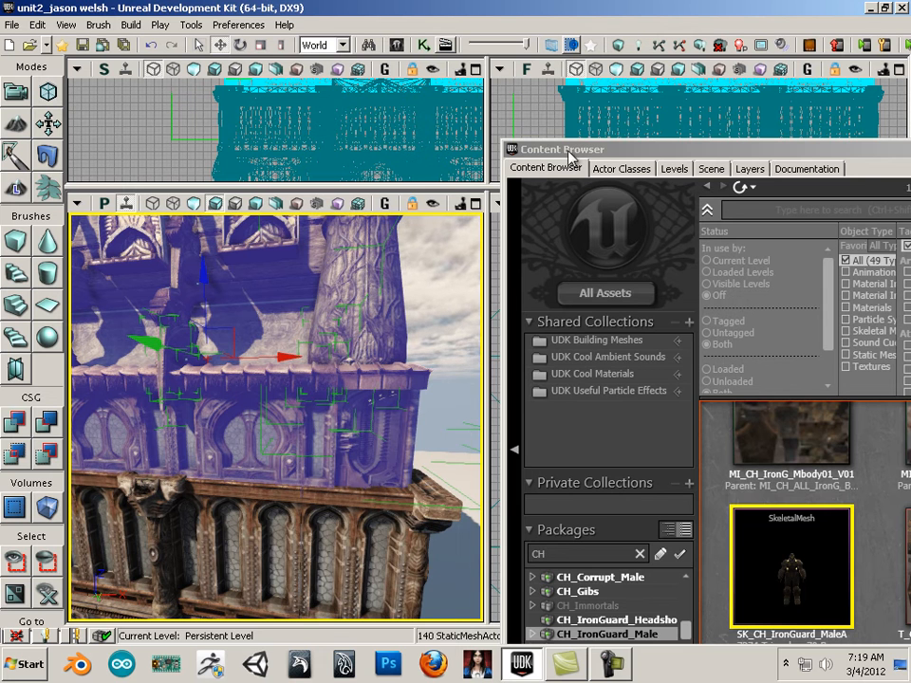
drag(569, 158, 329, 77)
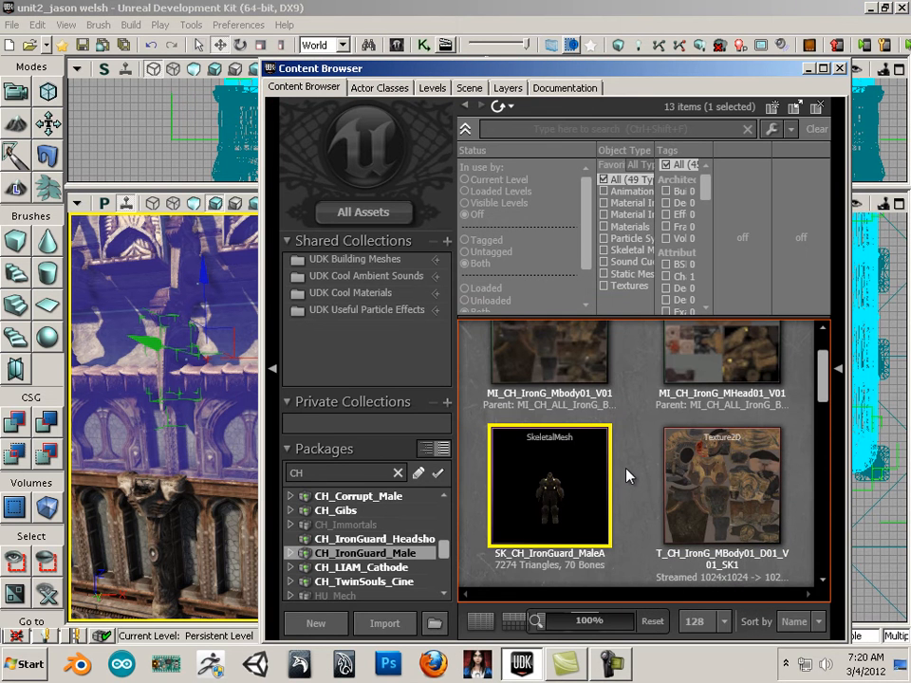
scroll(413, 509, down, 3)
scroll(408, 512, up, 3)
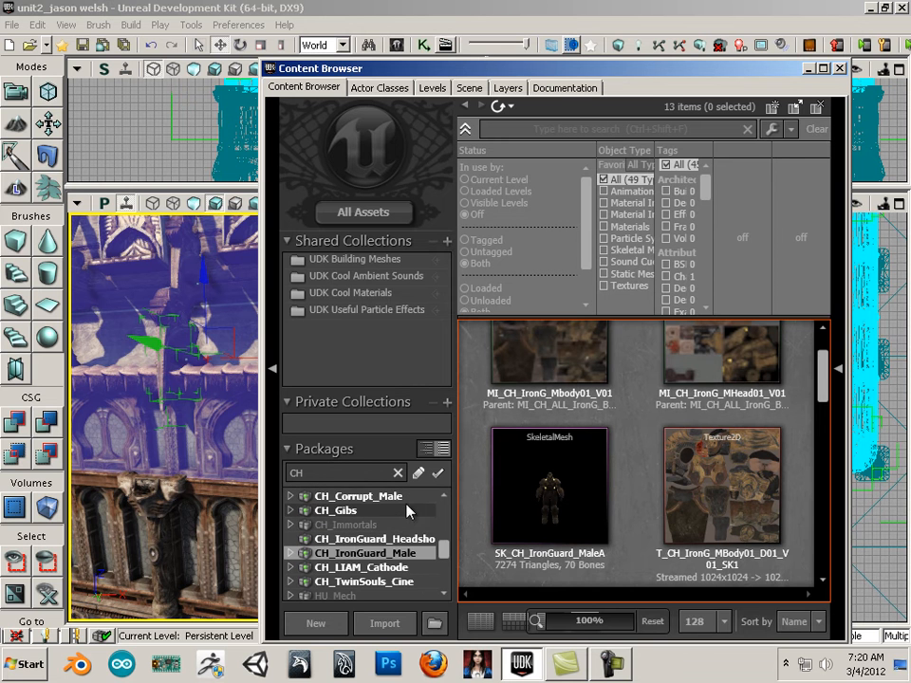
scroll(413, 522, down, 3)
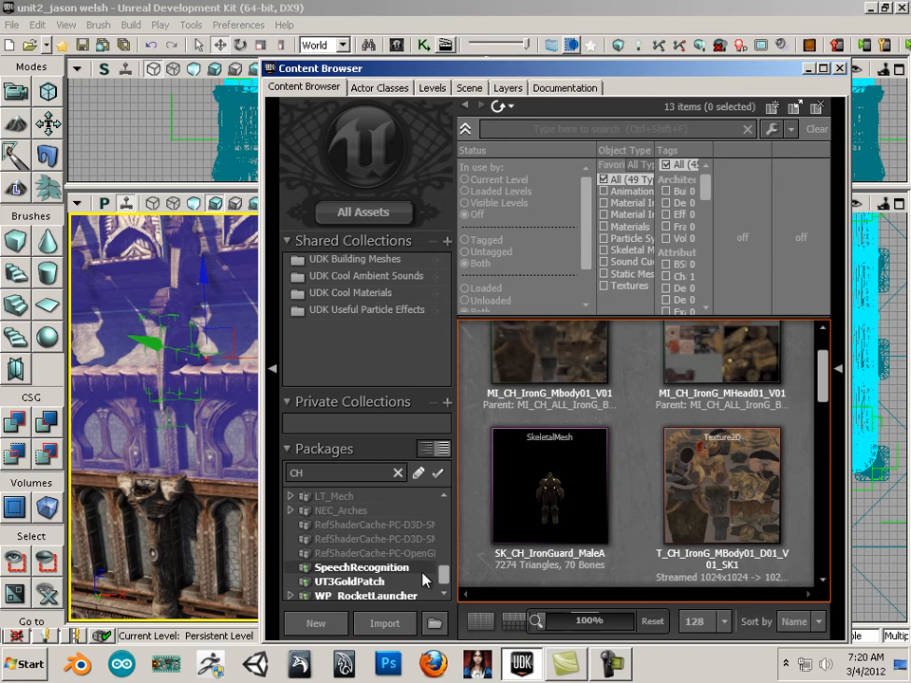
scroll(424, 578, up, 4)
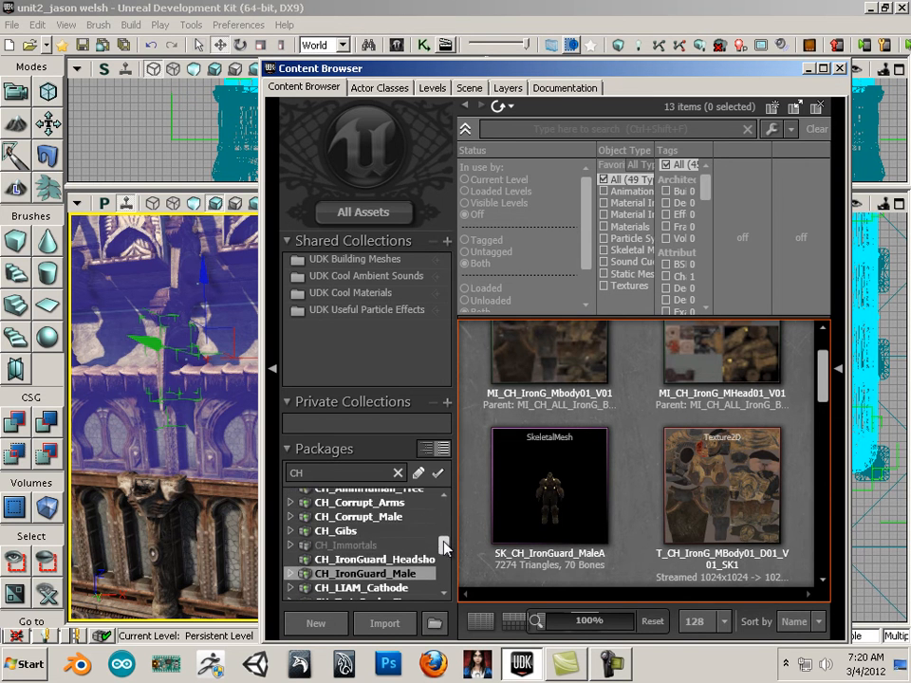
drag(443, 542, 443, 499)
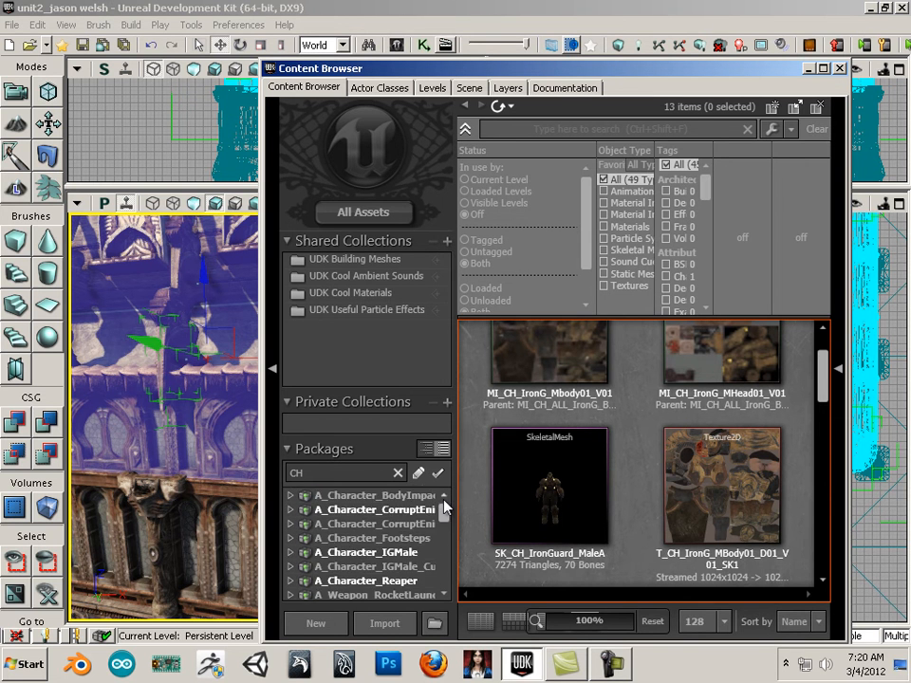
Save the level with Save As over the existing unit2 .udk map, confirming the replacement
click(12, 25)
click(45, 96)
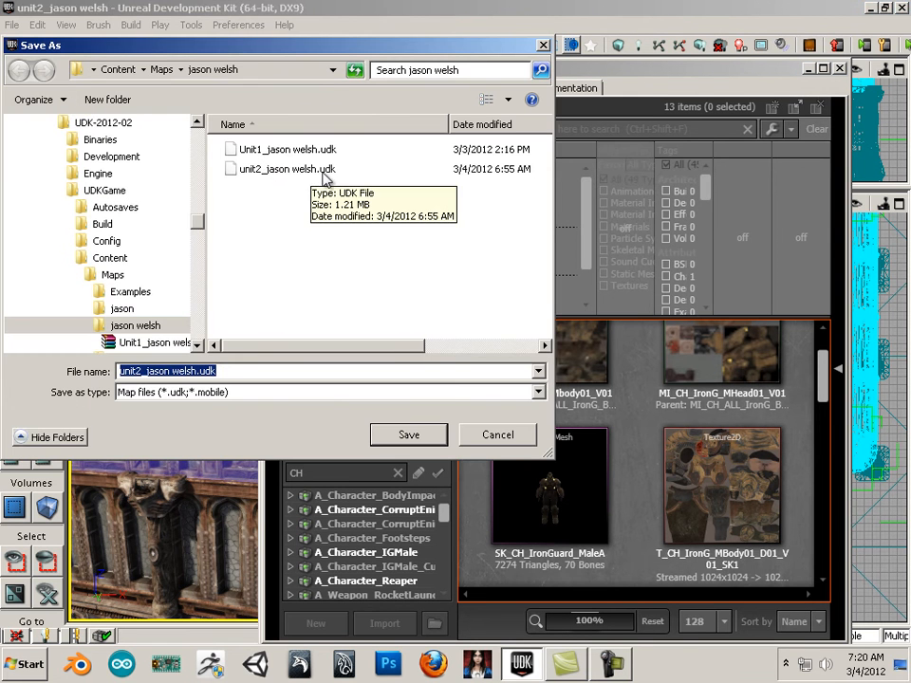
click(256, 171)
click(411, 433)
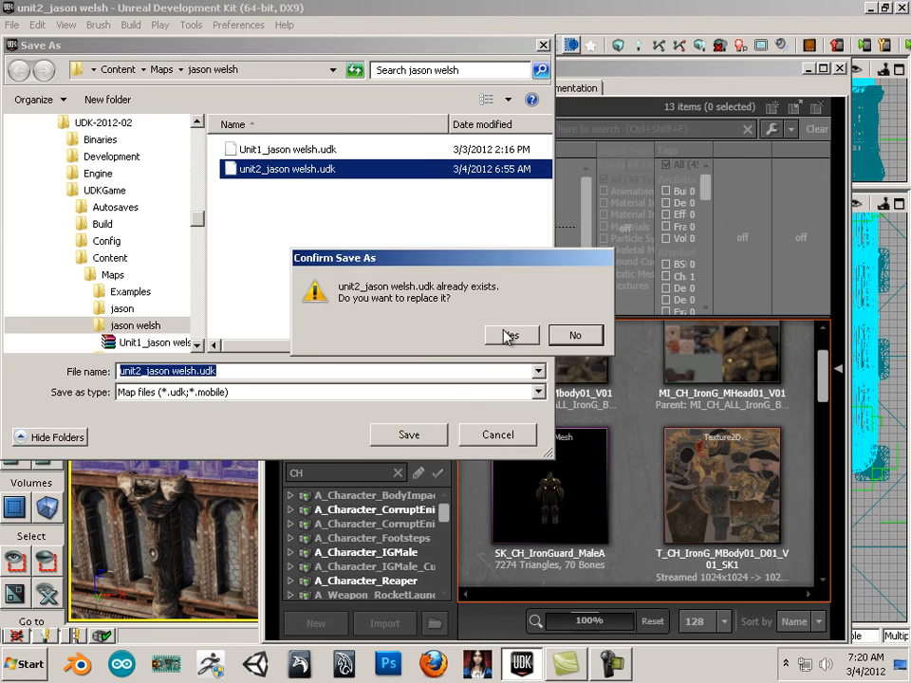
click(512, 331)
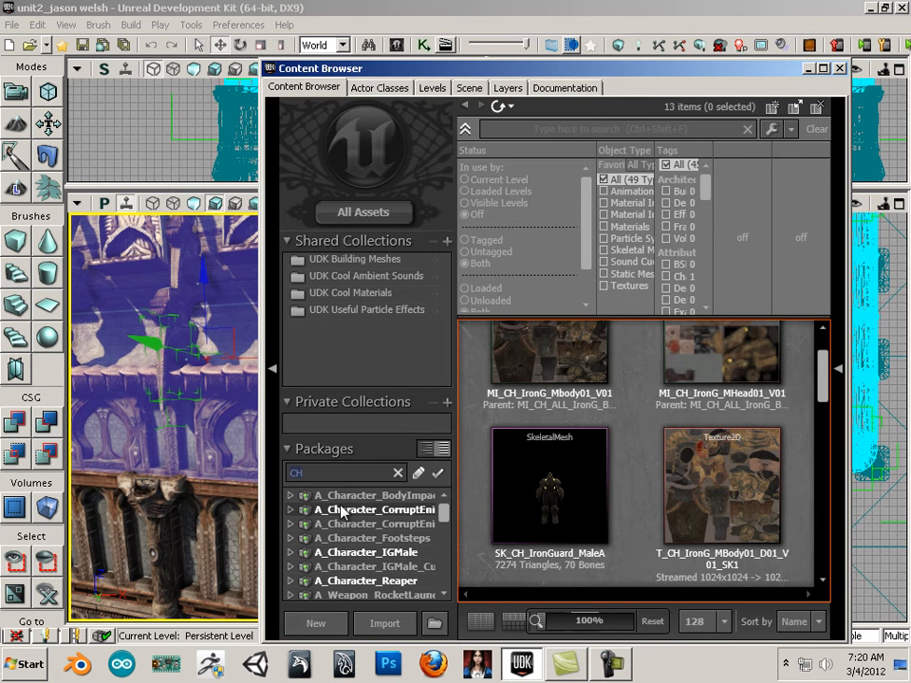
Filter packages by 'NEC', save NEC_Roofs, and show its NEC_Roofs.upk file in Explorer
key(BackSpace)
key(BackSpace)
text(NEC)
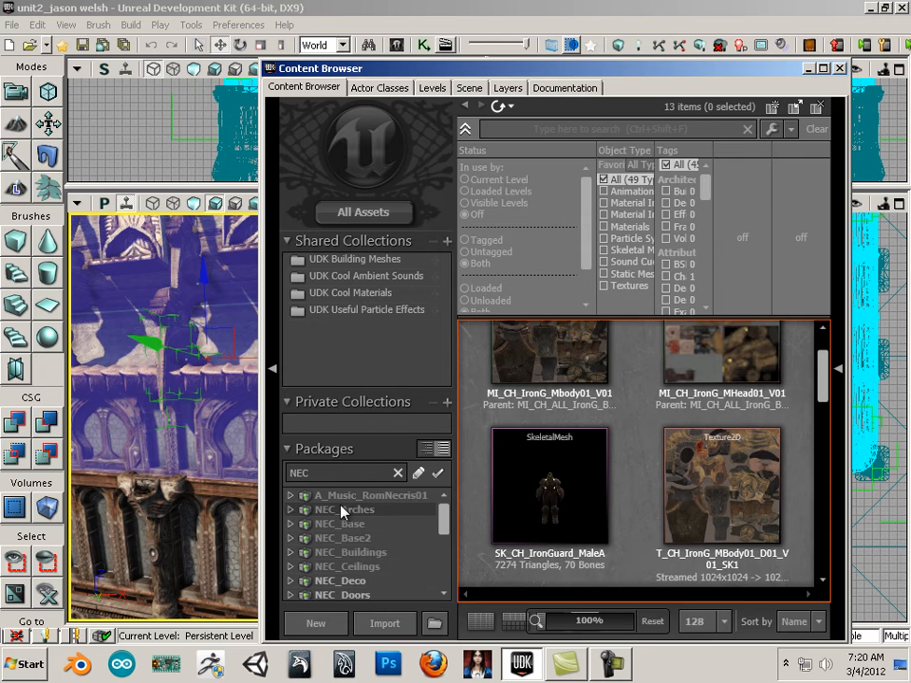
drag(443, 513, 445, 549)
click(389, 547)
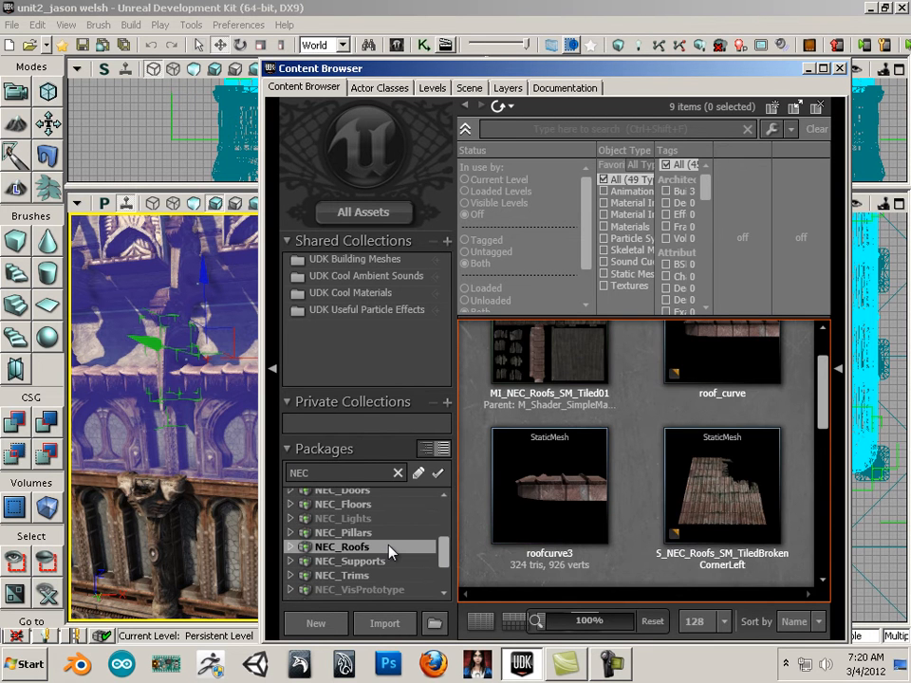
right_click(389, 548)
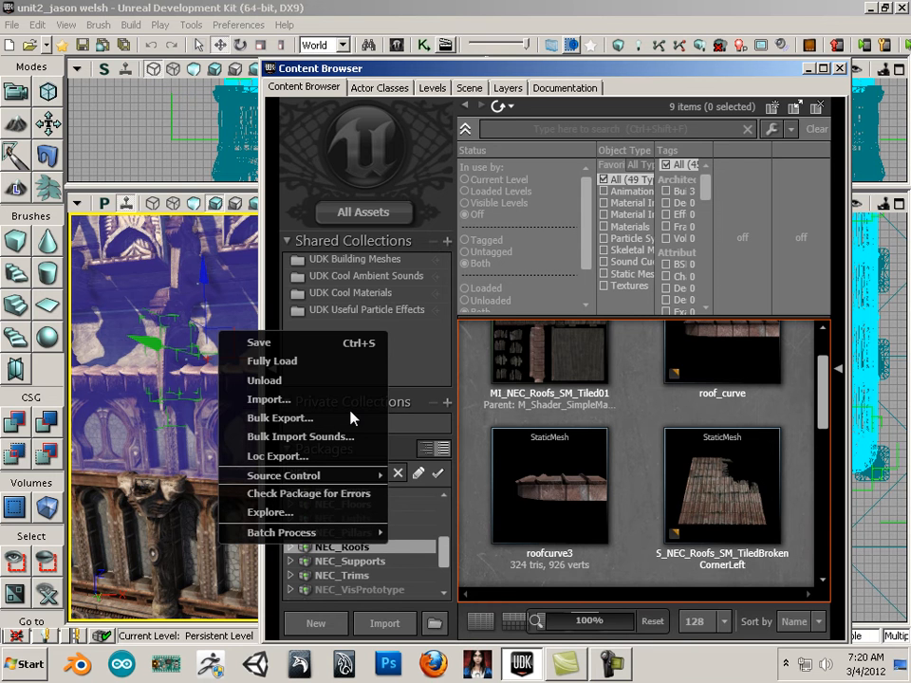
click(303, 345)
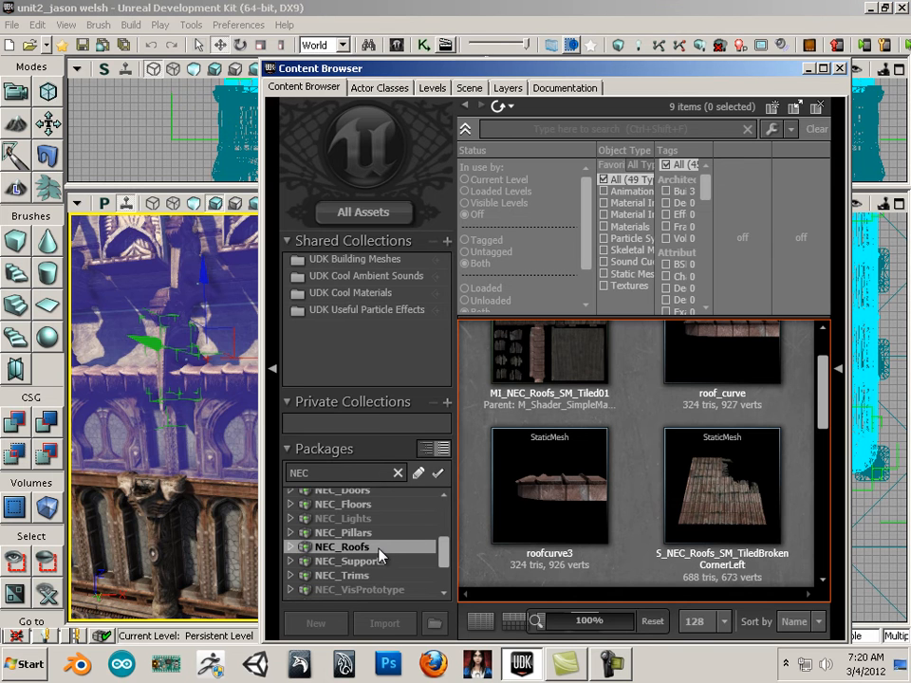
right_click(337, 547)
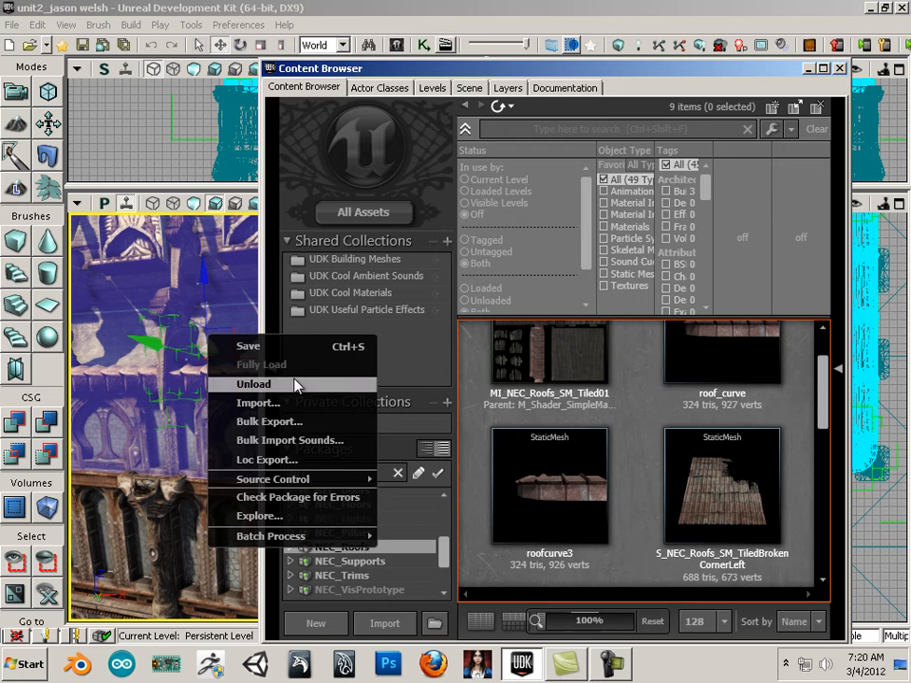
click(289, 517)
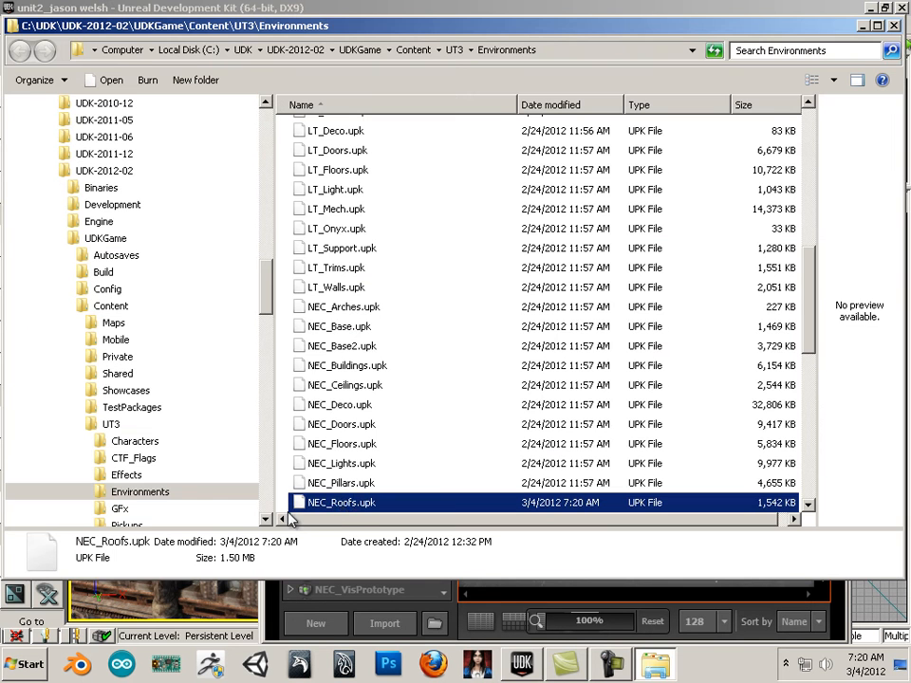
Copy NEC_Roofs.upk from the Environments folder
right_click(341, 510)
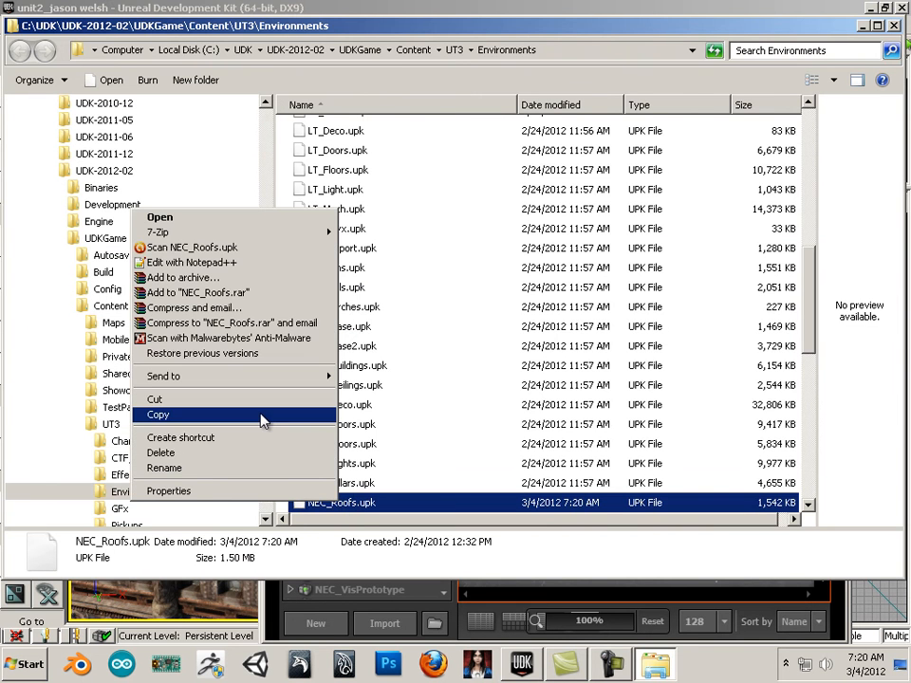
click(258, 418)
scroll(267, 308, down, 3)
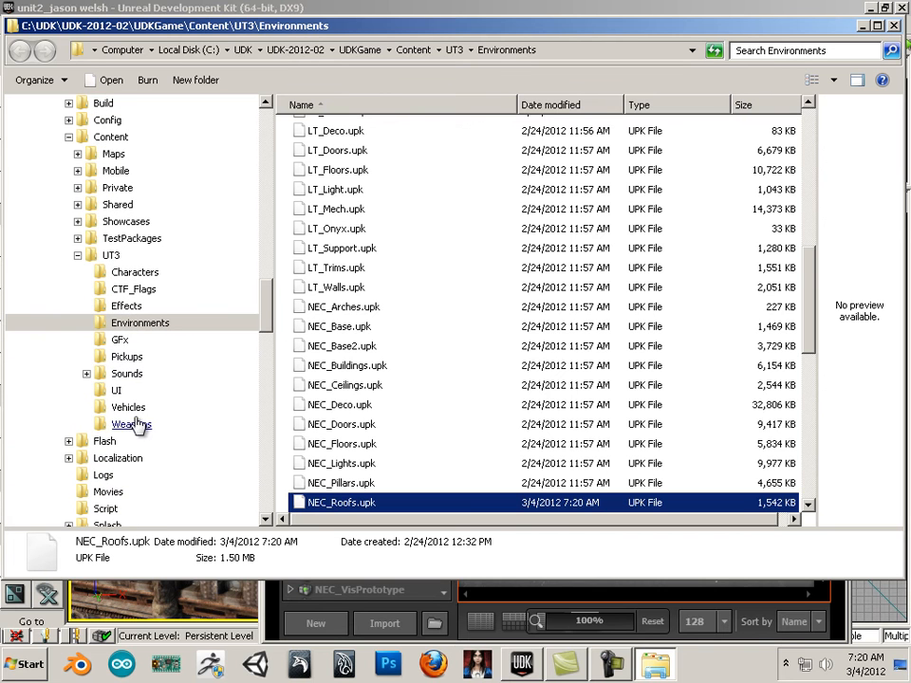
drag(262, 315, 262, 317)
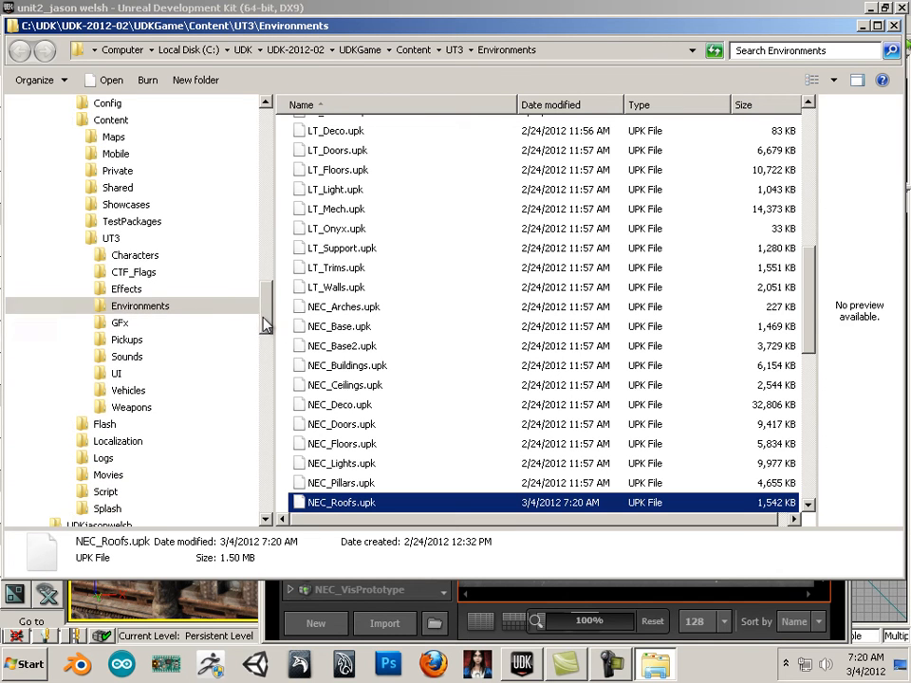
Paste NEC_Roofs.upk into the user's Content\Maps subfolder and select it with the unit2 .udk map
click(118, 239)
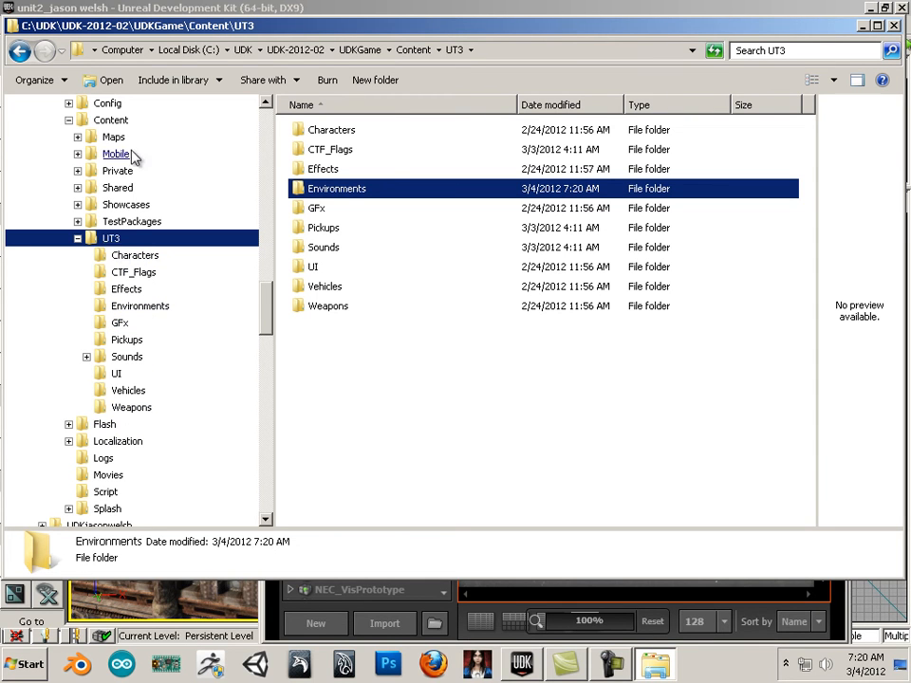
click(114, 121)
click(152, 139)
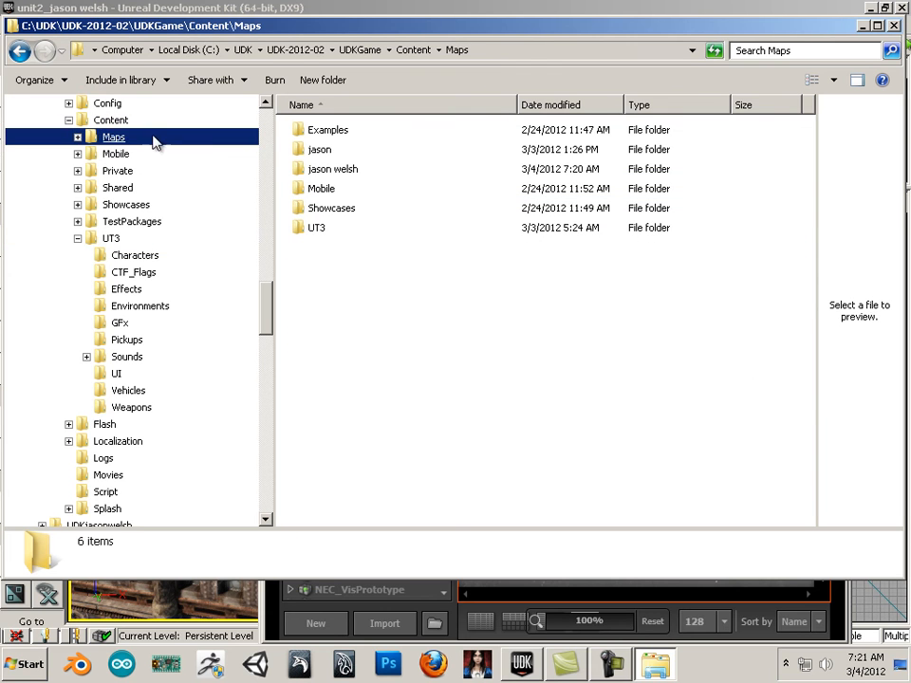
click(325, 170)
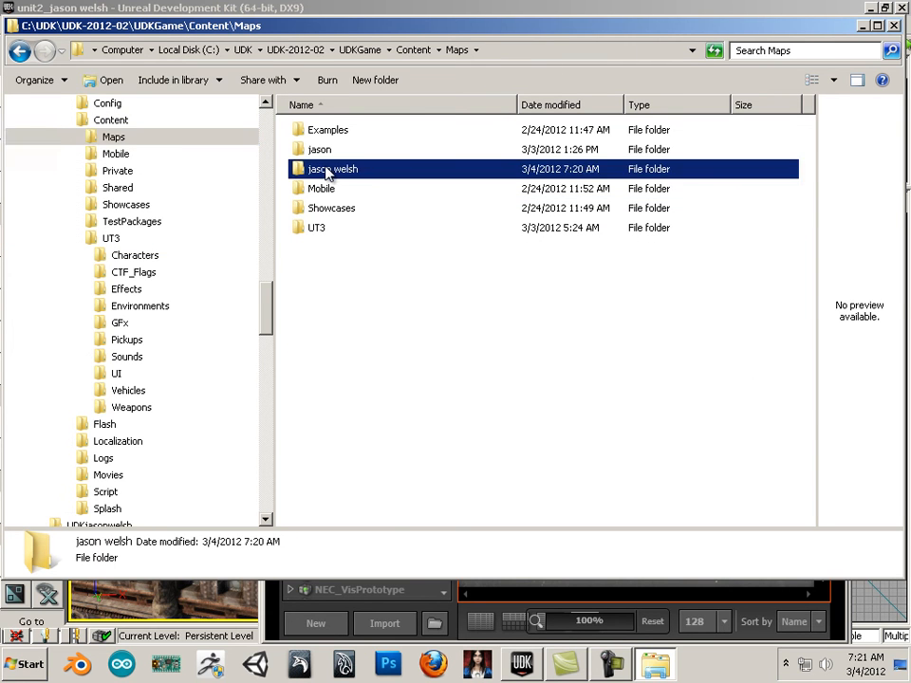
right_click(331, 258)
click(302, 357)
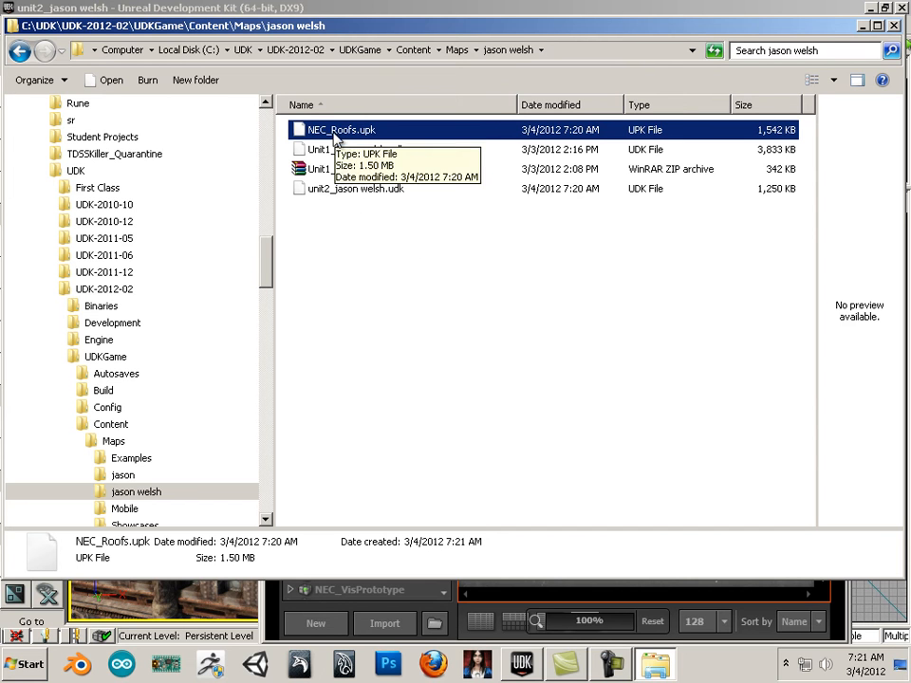
ctrl+click(349, 192)
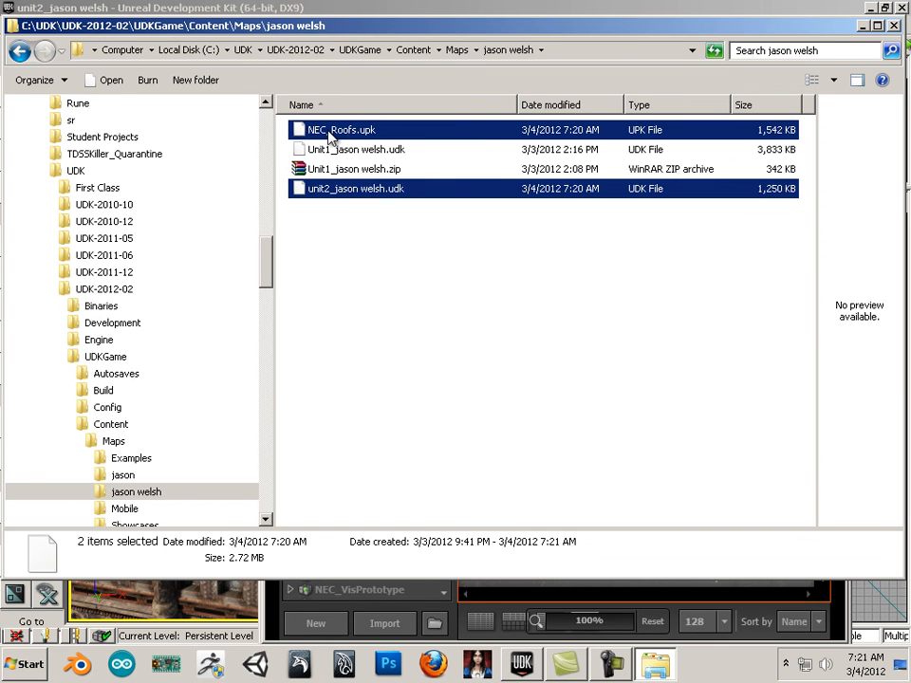
Compress the selected map and NEC_Roofs.upk into a zip archive named Unit2_jason welsh in the Maps folder
right_click(329, 137)
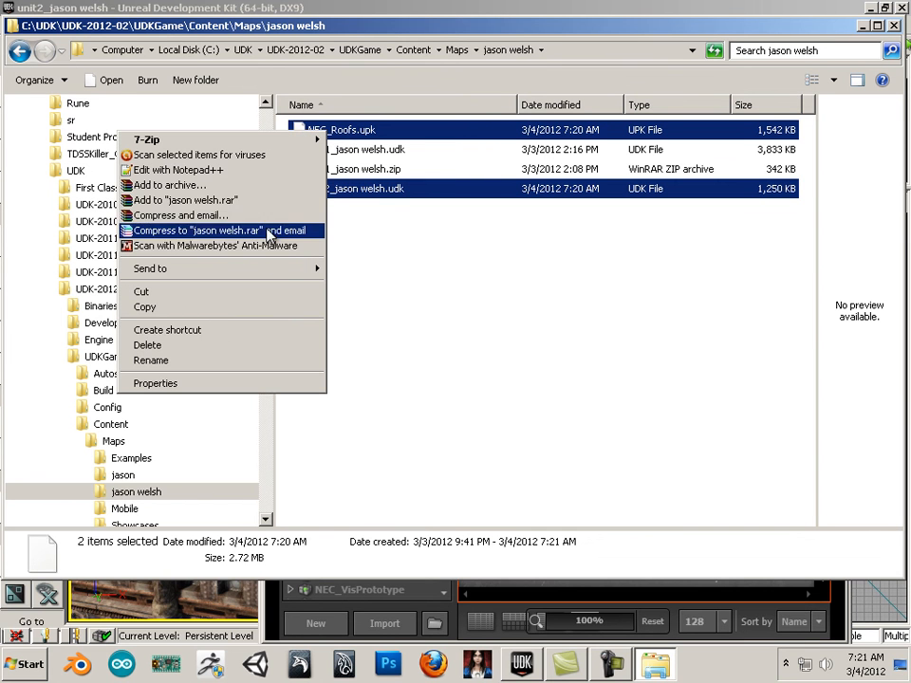
click(375, 302)
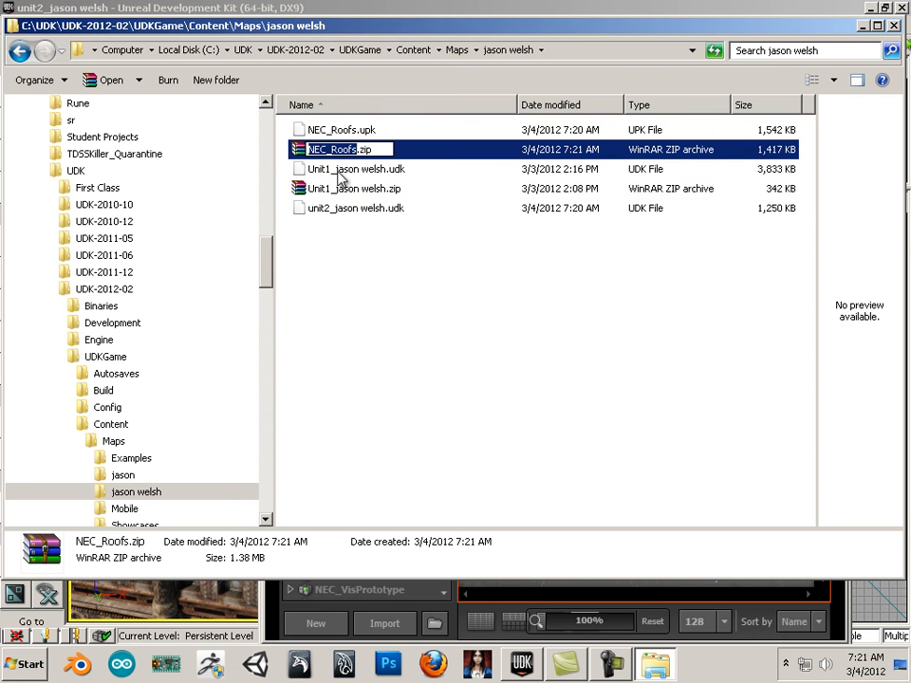
text(Unit)
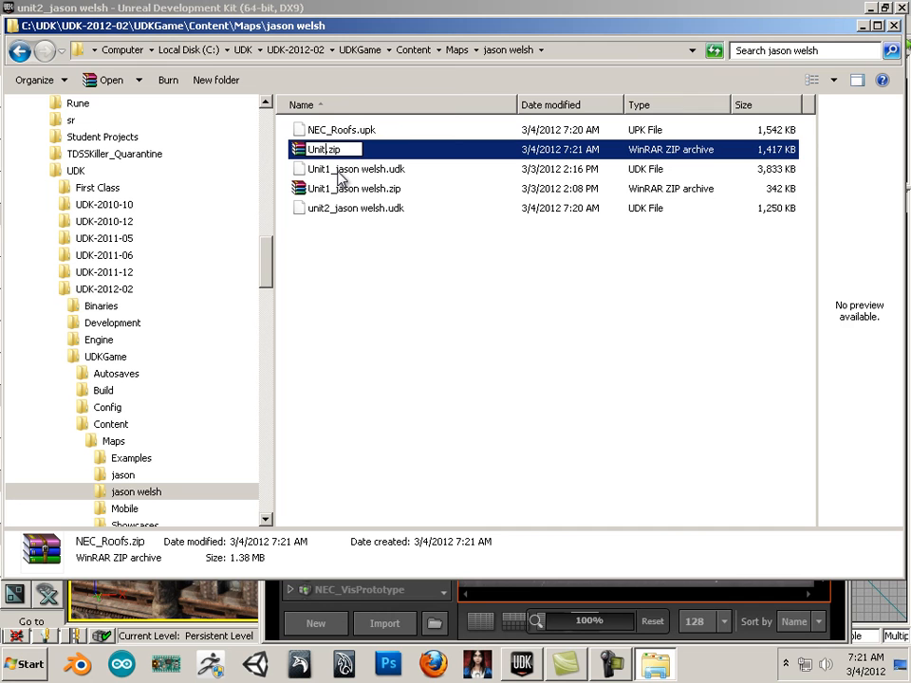
text(2)
text(_)
text(jason wel)
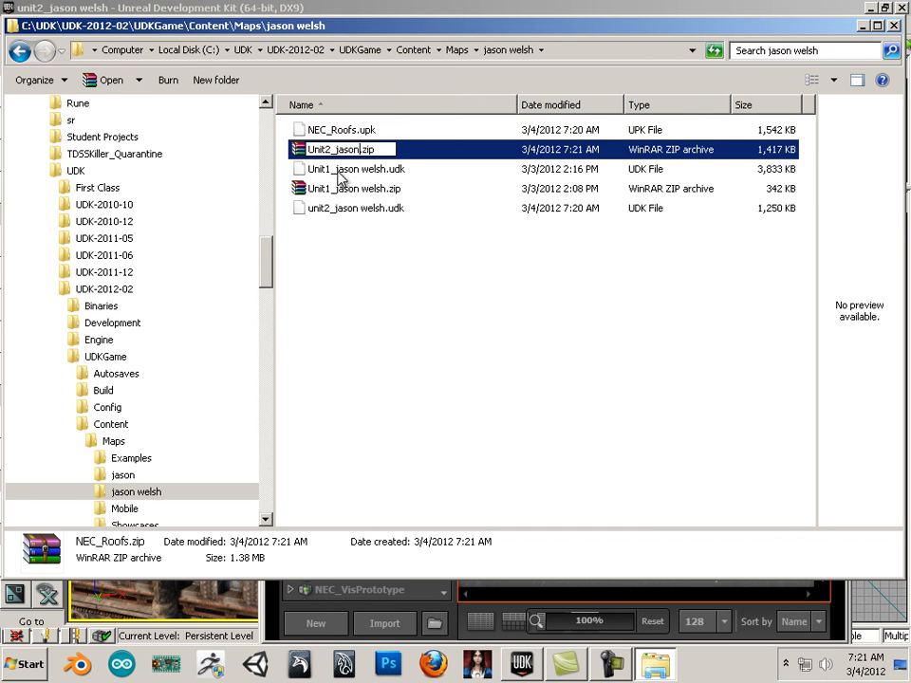
text(sh)
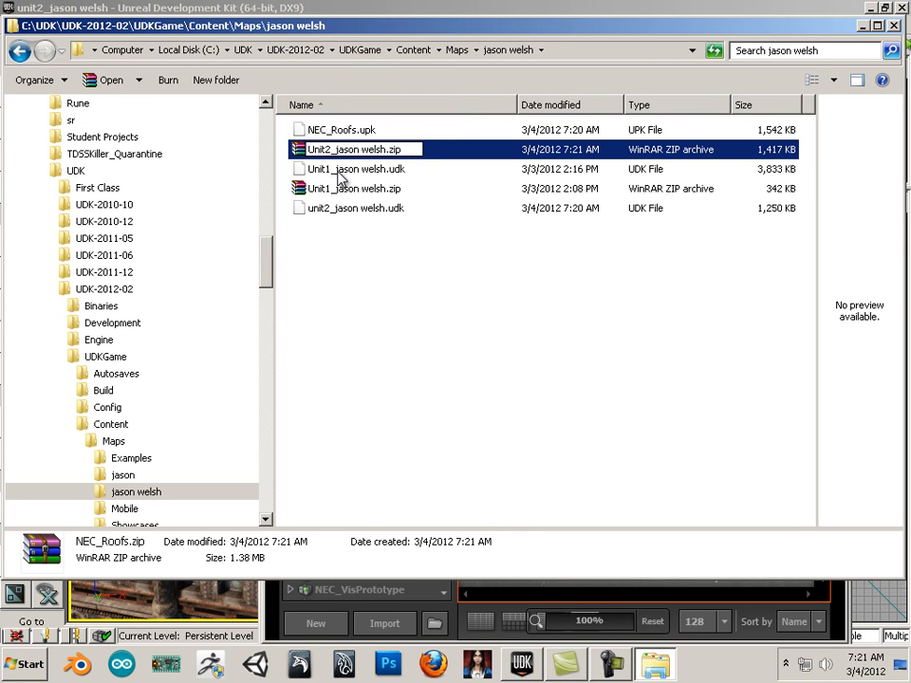
click(356, 268)
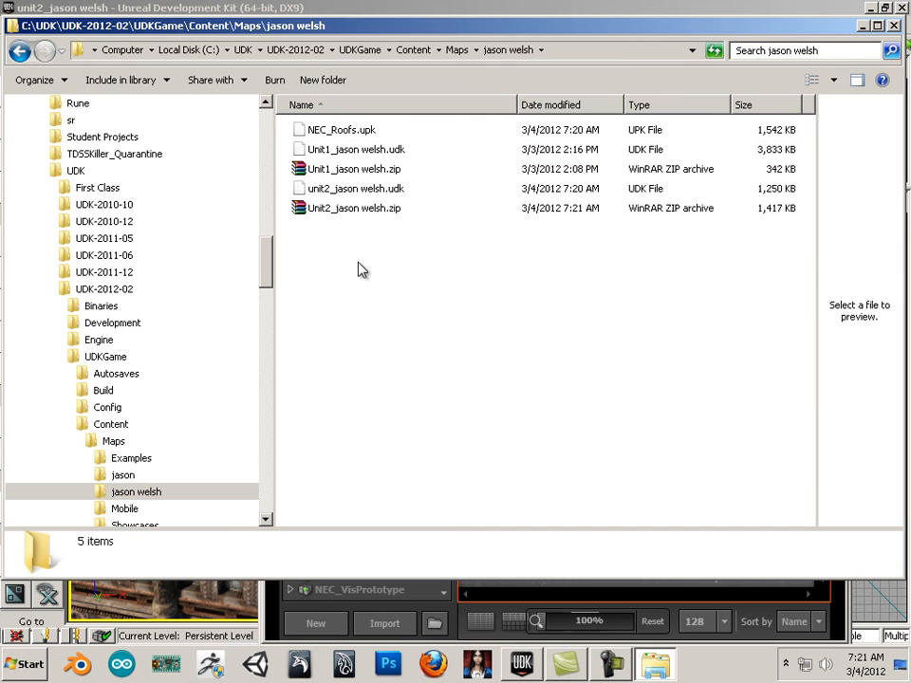
click(334, 210)
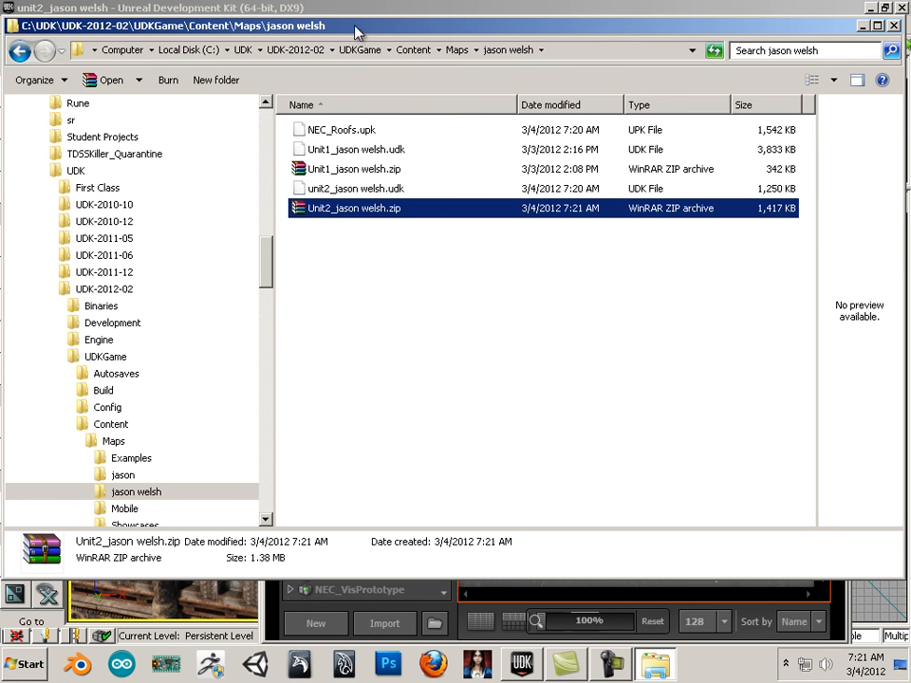
drag(358, 28, 386, 213)
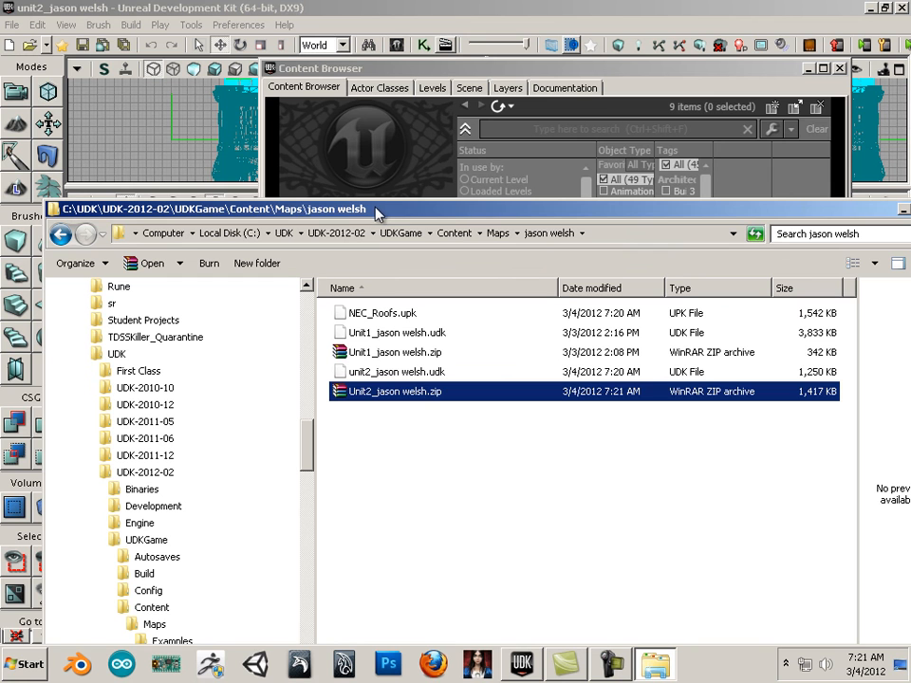